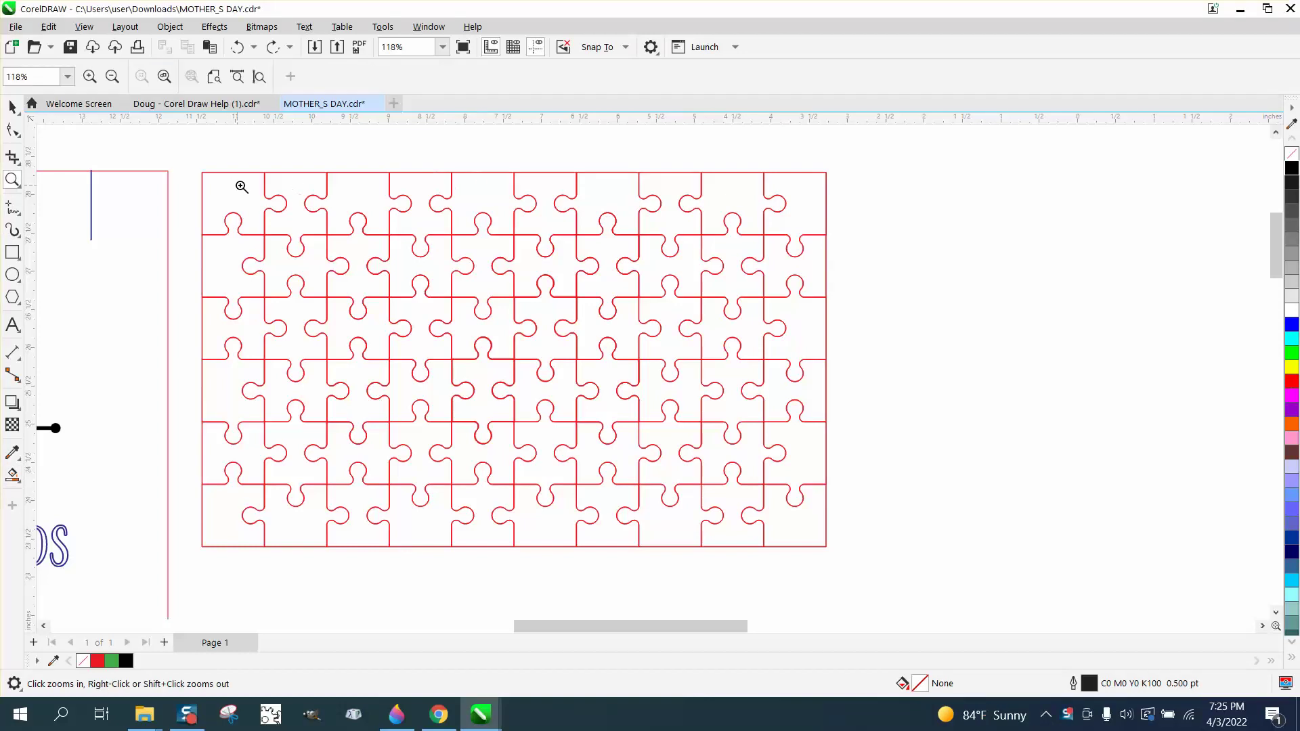
- Zoom into the design, drag the top-right piece out of the grid and apply Break Curve Apart
{"action": "scroll", "coordinate": [343, 306], "scroll_direction": "down", "scroll_amount": 2}
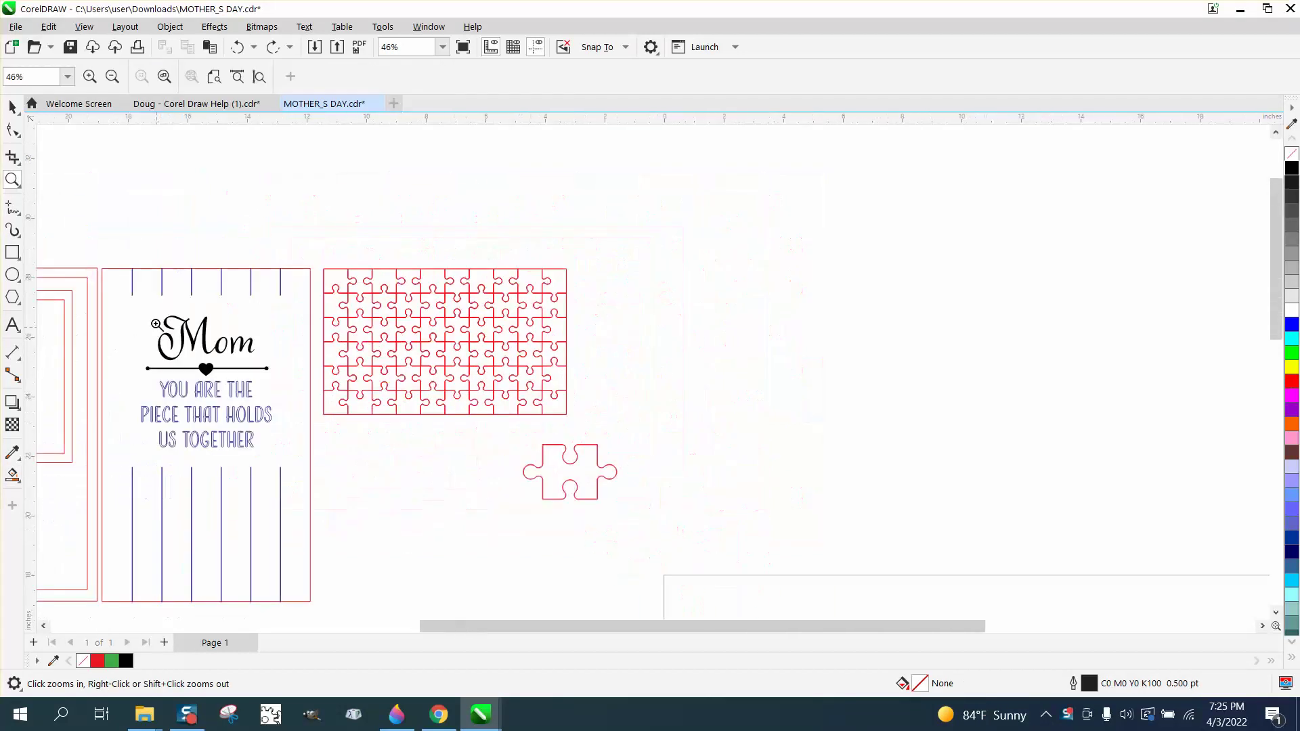
{"action": "left_click_drag", "start_coordinate": [483, 241], "coordinate": [686, 332]}
{"action": "left_click", "coordinate": [534, 267]}
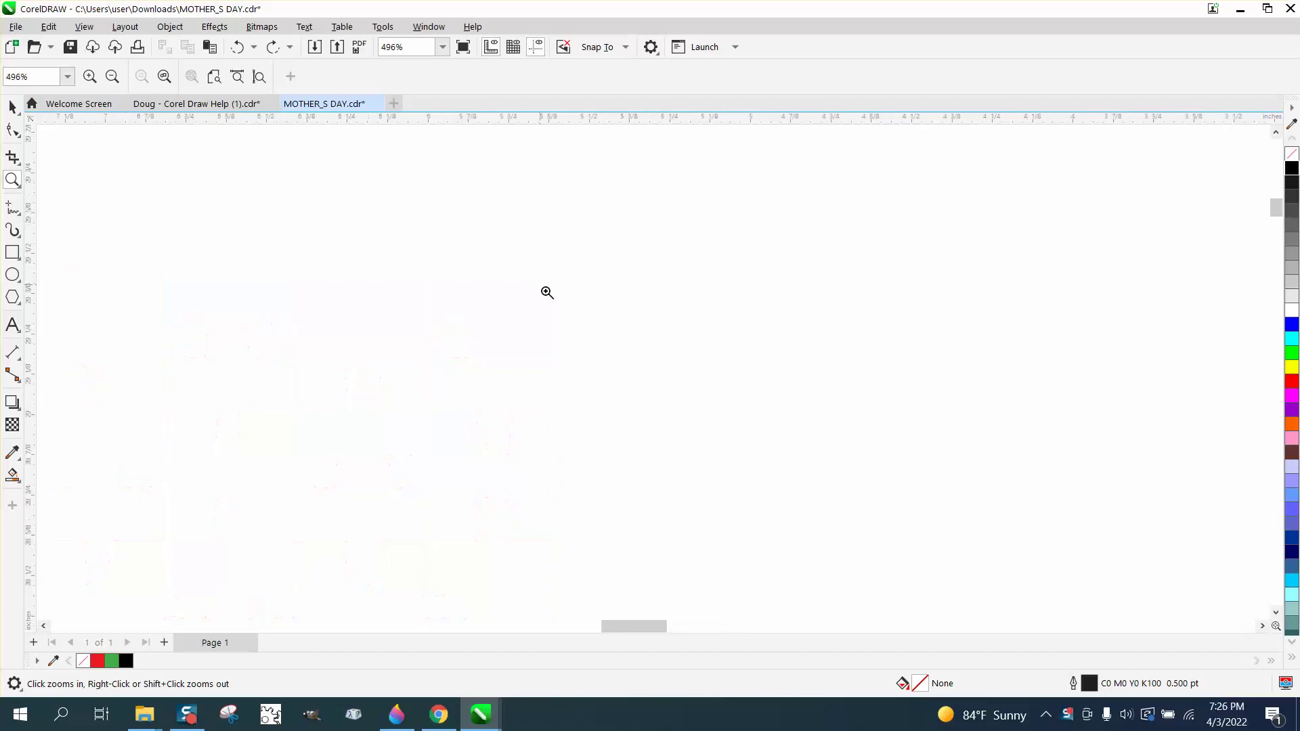
{"action": "scroll", "coordinate": [547, 293], "scroll_direction": "down", "scroll_amount": 2}
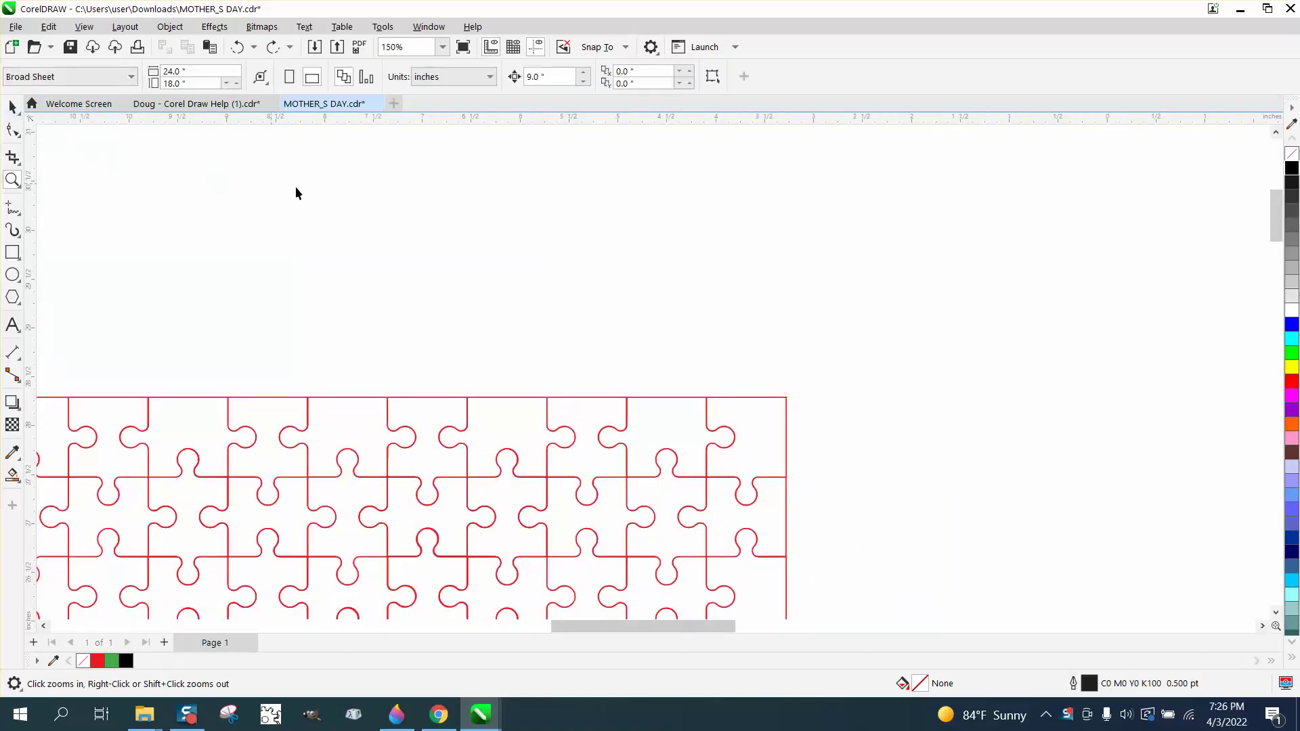
{"action": "key", "text": "space"}
{"action": "left_click_drag", "start_coordinate": [757, 397], "coordinate": [863, 365]}
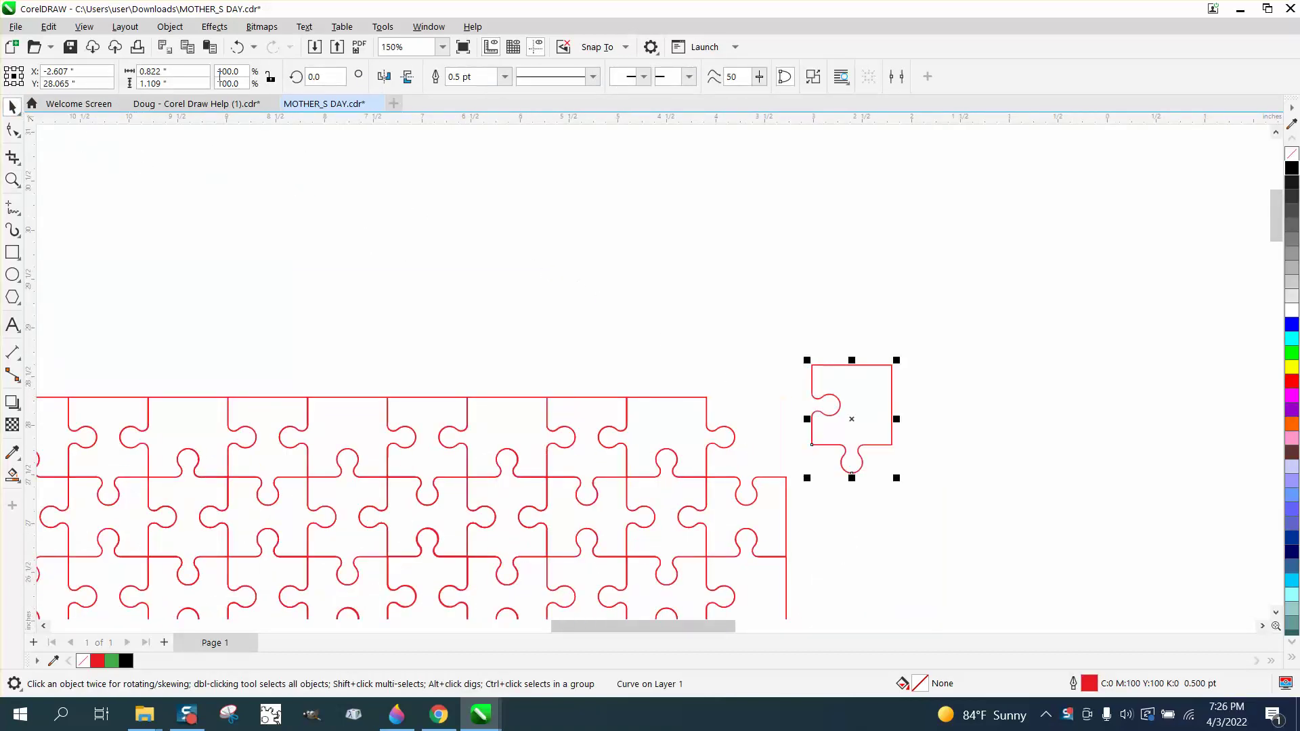
{"action": "left_click", "coordinate": [170, 27]}
{"action": "left_click", "coordinate": [243, 388]}
- Reselect the pulled-out piece and undo twice to return it to its grid spot
{"action": "left_click", "coordinate": [819, 295]}
{"action": "left_click", "coordinate": [855, 369]}
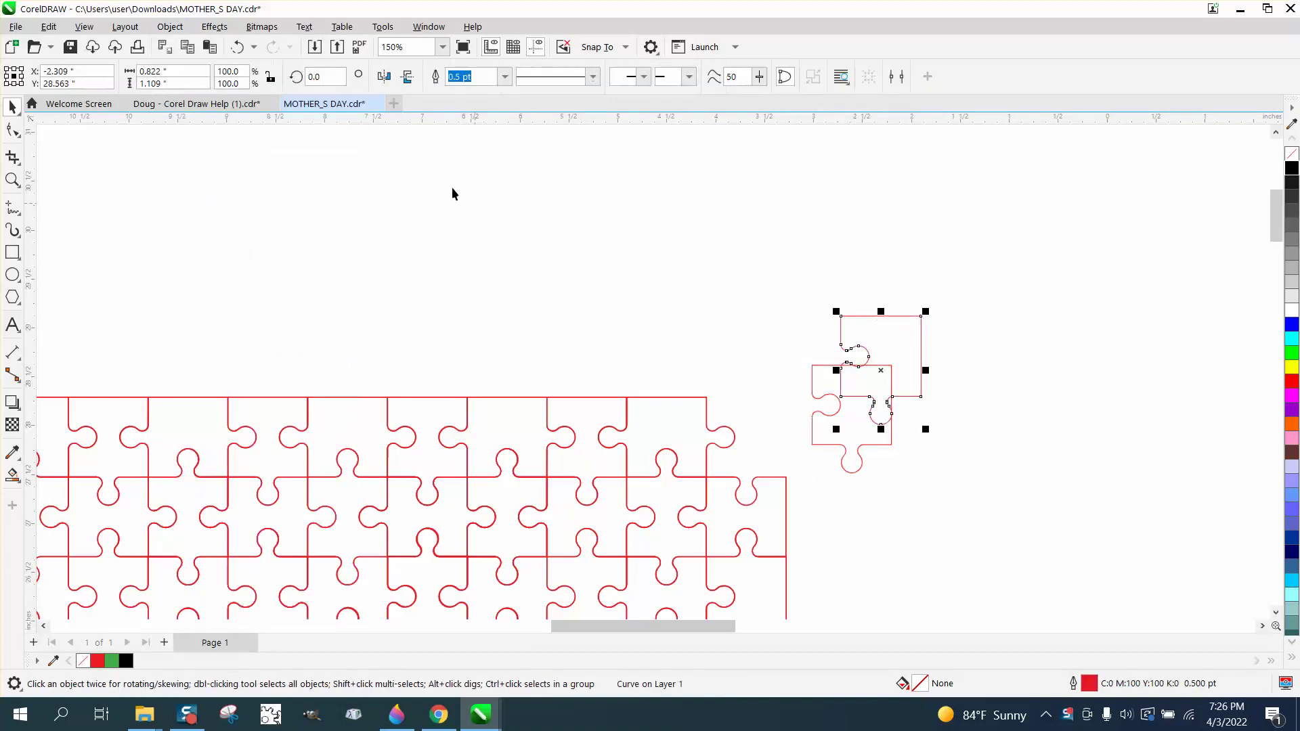
{"action": "left_click", "coordinate": [237, 47]}
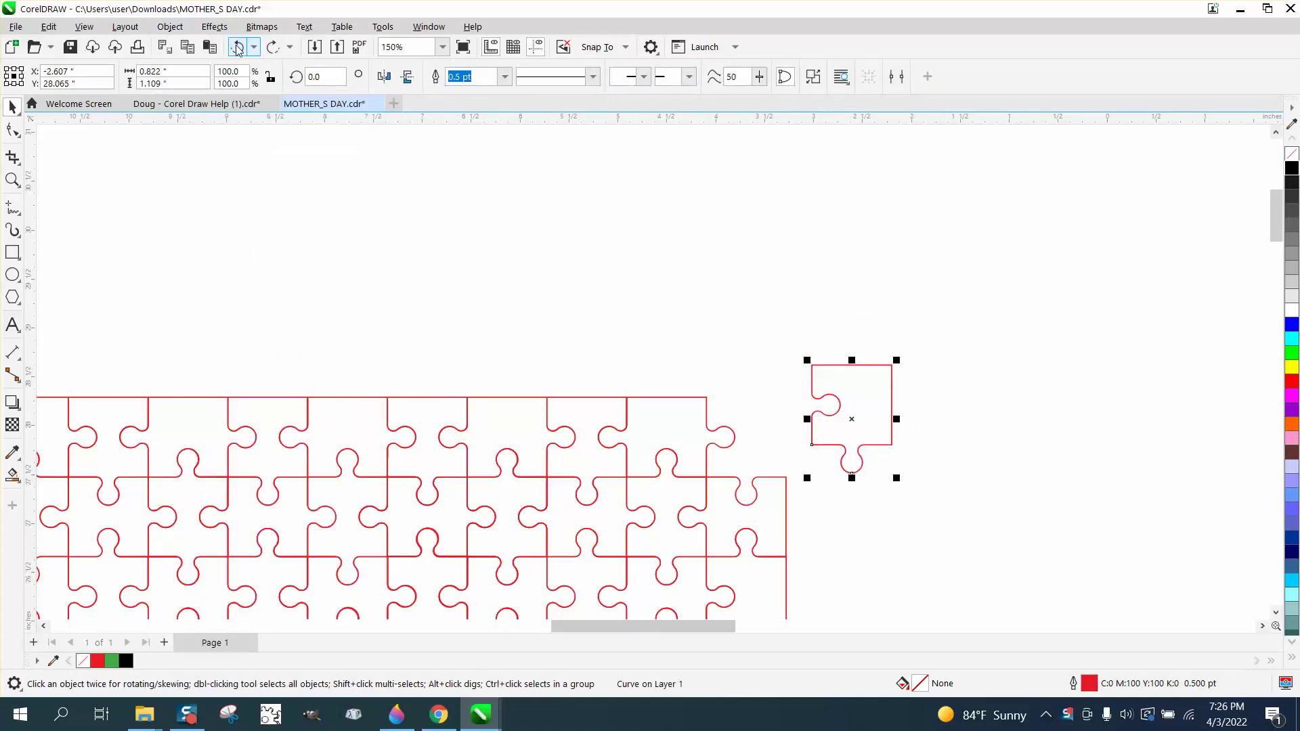
{"action": "left_click", "coordinate": [238, 47]}
- Undo once more, zoom in on the grid, and delete the green piece
{"action": "left_click", "coordinate": [238, 47]}
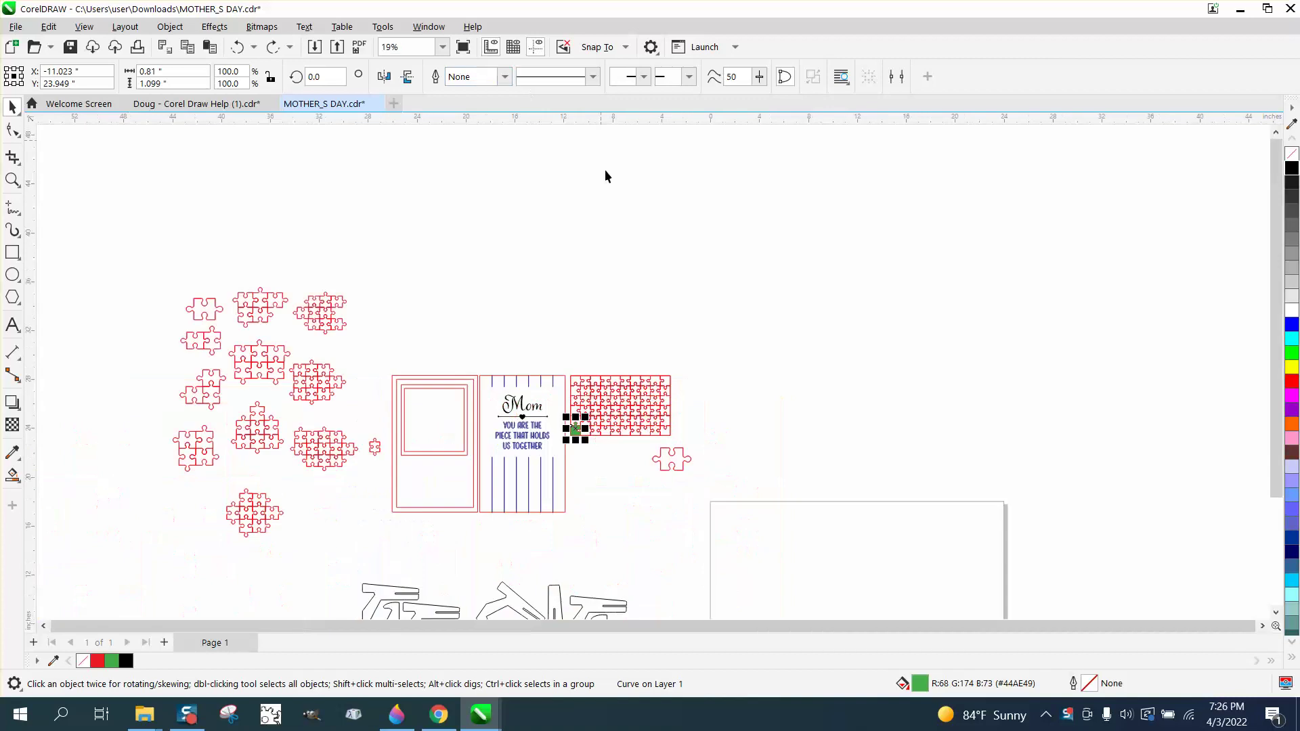
{"action": "left_click", "coordinate": [13, 179]}
{"action": "left_click_drag", "start_coordinate": [562, 360], "coordinate": [796, 471]}
{"action": "left_click", "coordinate": [12, 106]}
{"action": "left_click", "coordinate": [180, 477]}
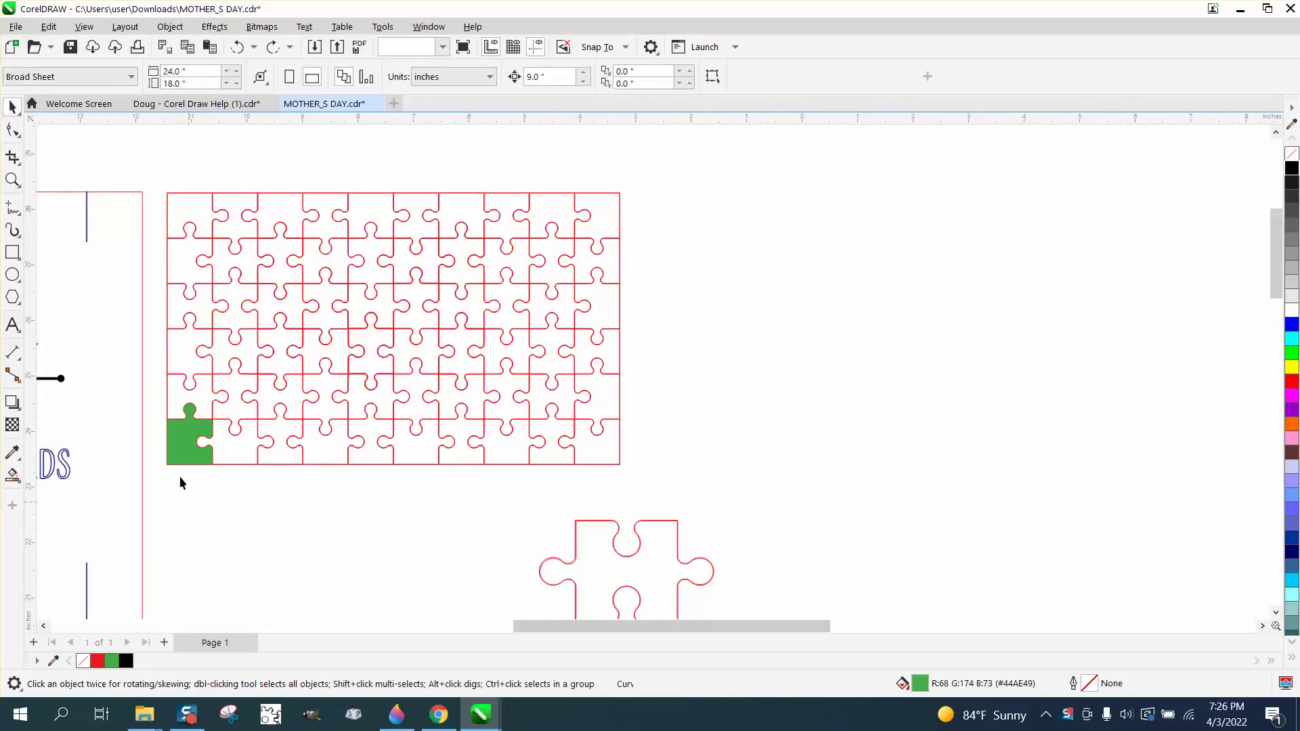
{"action": "left_click", "coordinate": [183, 449]}
{"action": "key", "text": "Delete"}
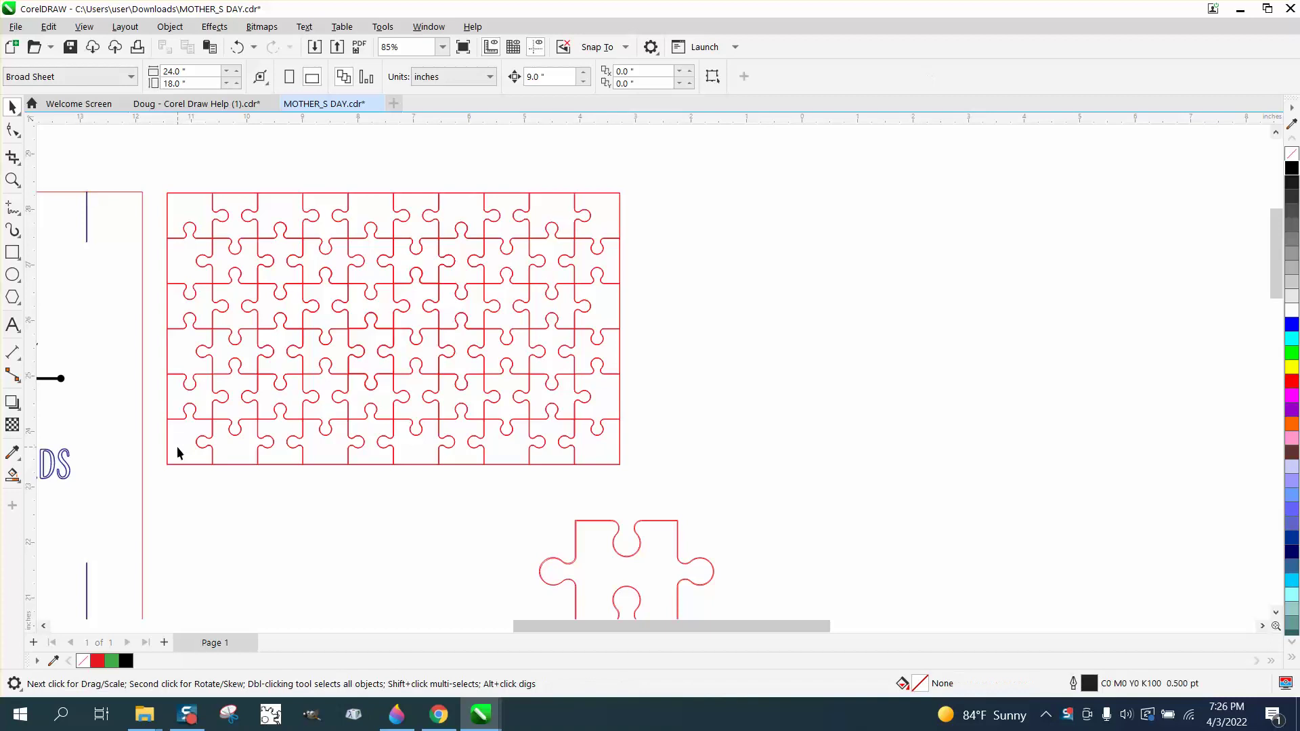
- Smart Fill two grid regions with green, then undo both fills
{"action": "left_click", "coordinate": [13, 476]}
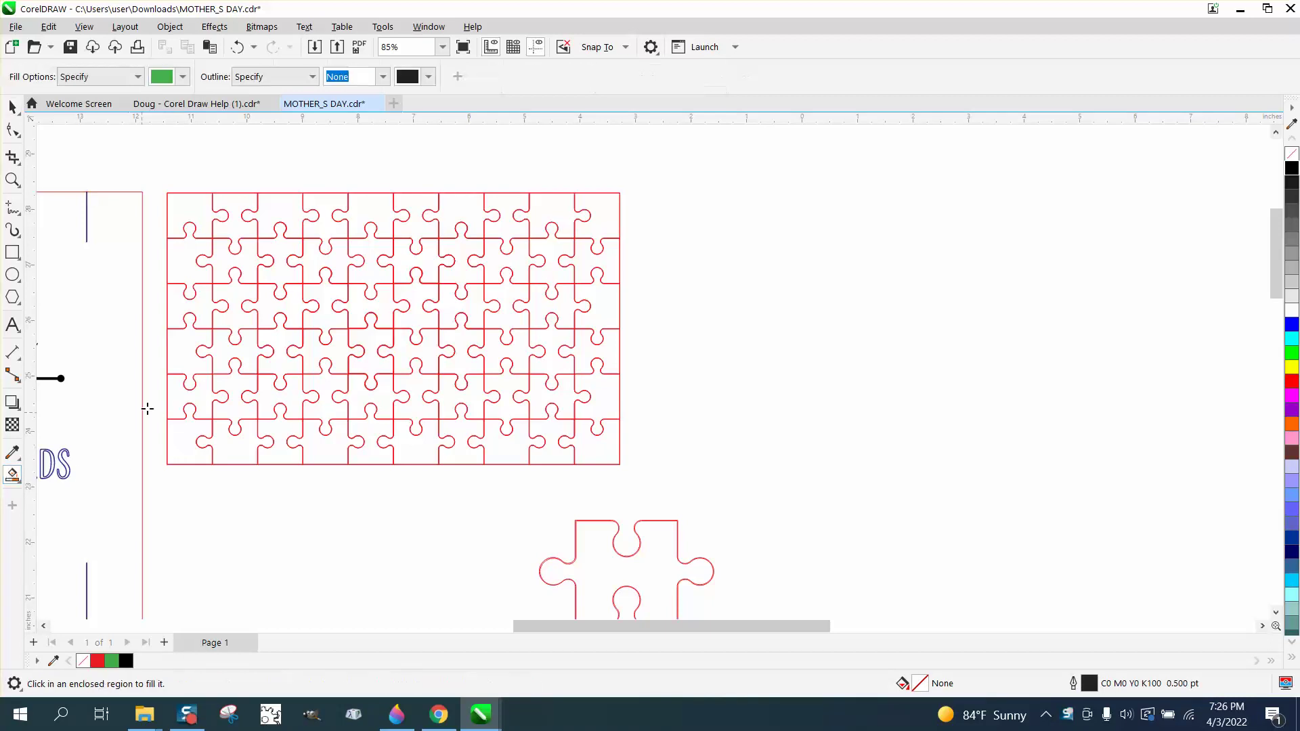
{"action": "left_click", "coordinate": [189, 399]}
{"action": "left_click", "coordinate": [222, 366]}
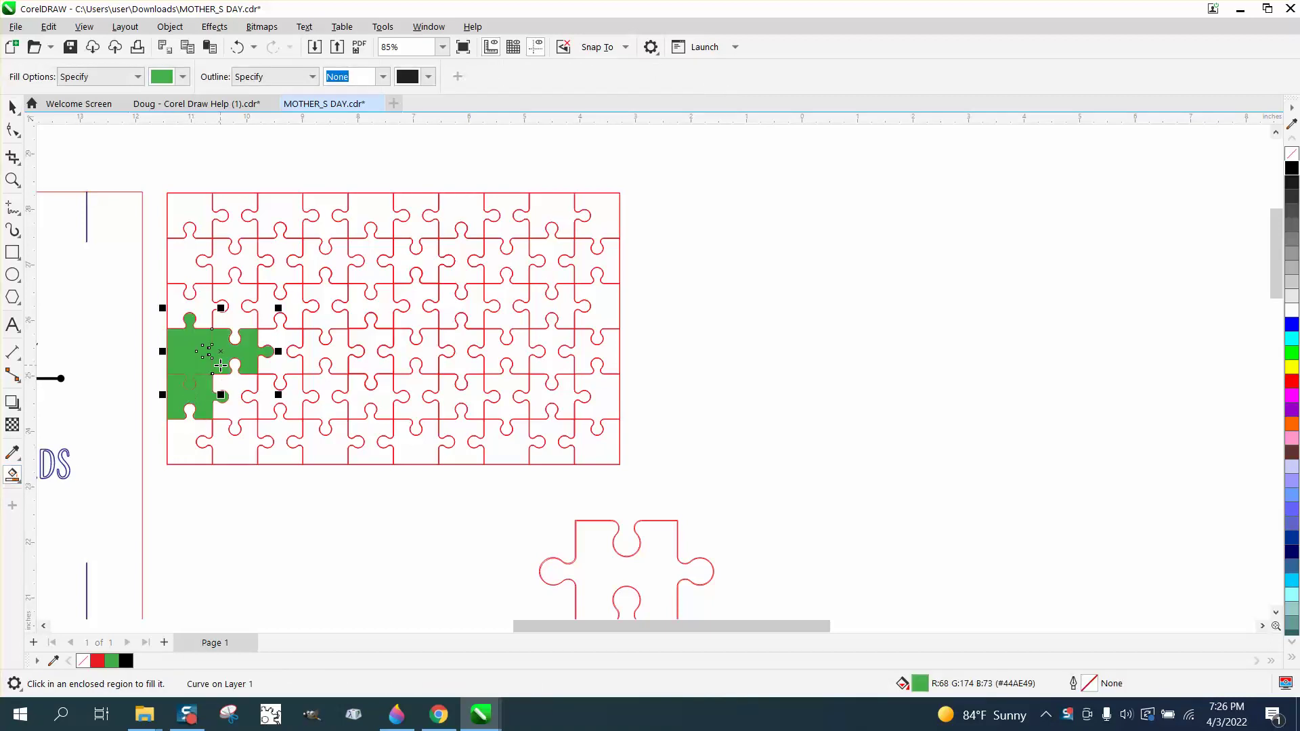
{"action": "left_click", "coordinate": [237, 47]}
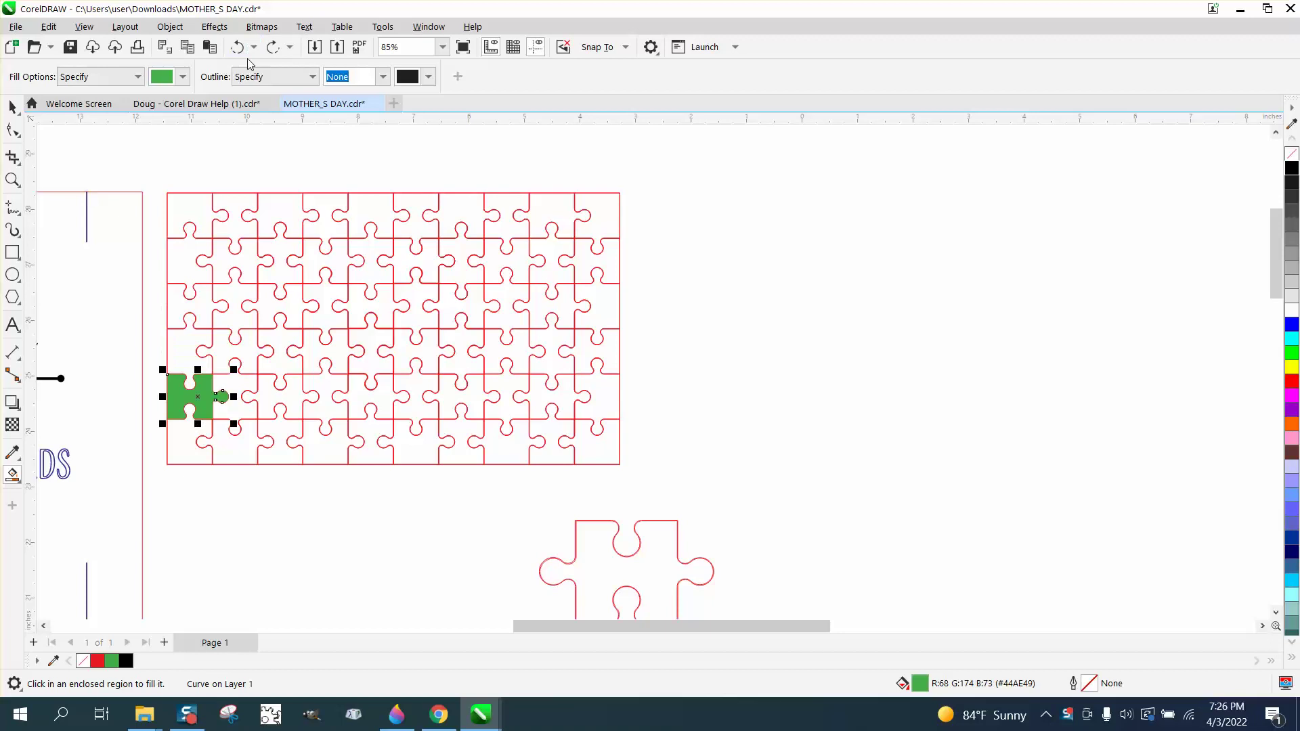
{"action": "left_click", "coordinate": [237, 47]}
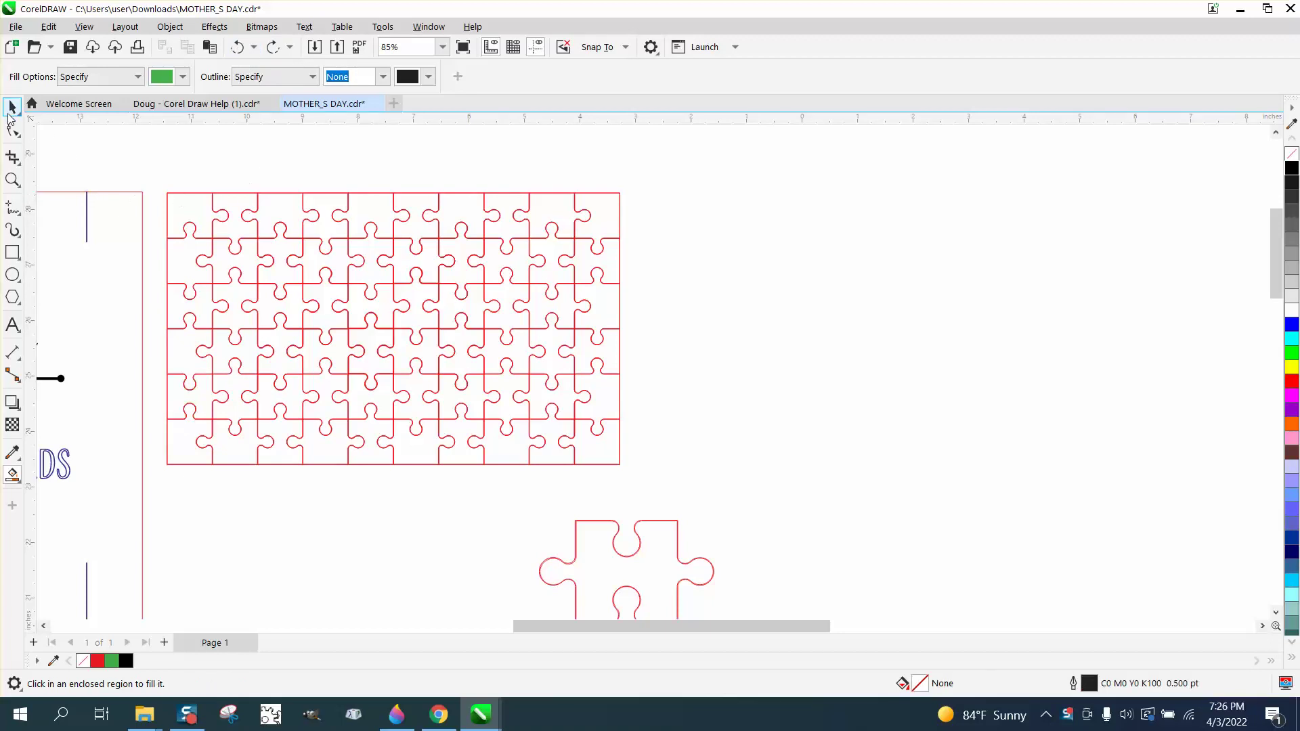
- Give the whole puzzle grid a Hairline outline width through Outline Pen (F12)
{"action": "left_click", "coordinate": [12, 106]}
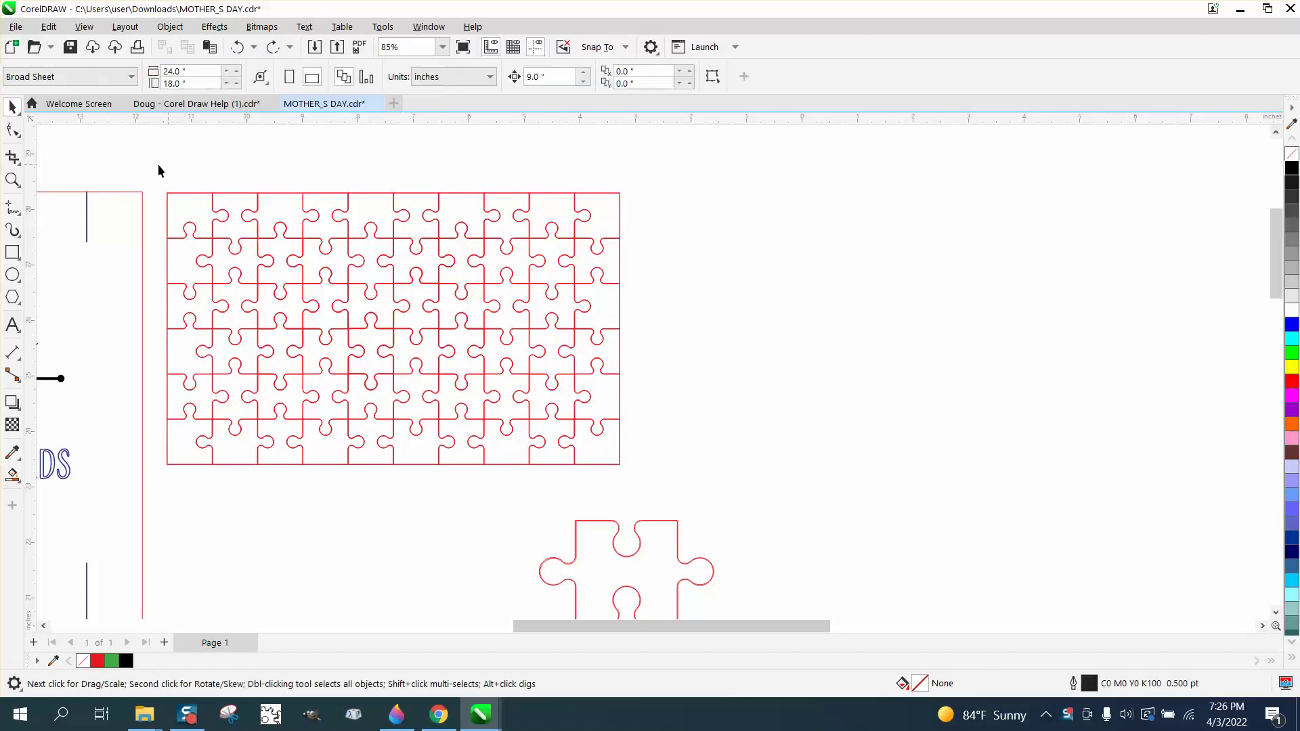
{"action": "left_click_drag", "start_coordinate": [364, 439], "coordinate": [671, 493]}
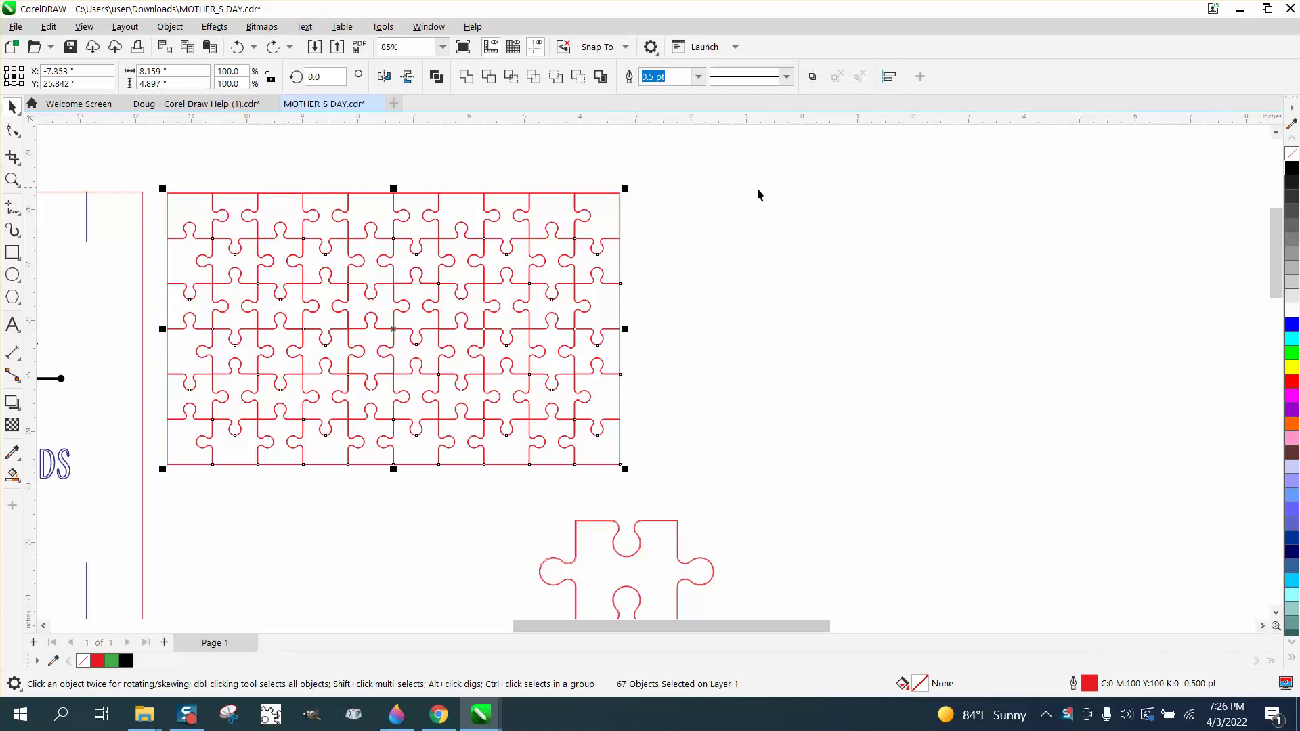
{"action": "key", "text": "F12"}
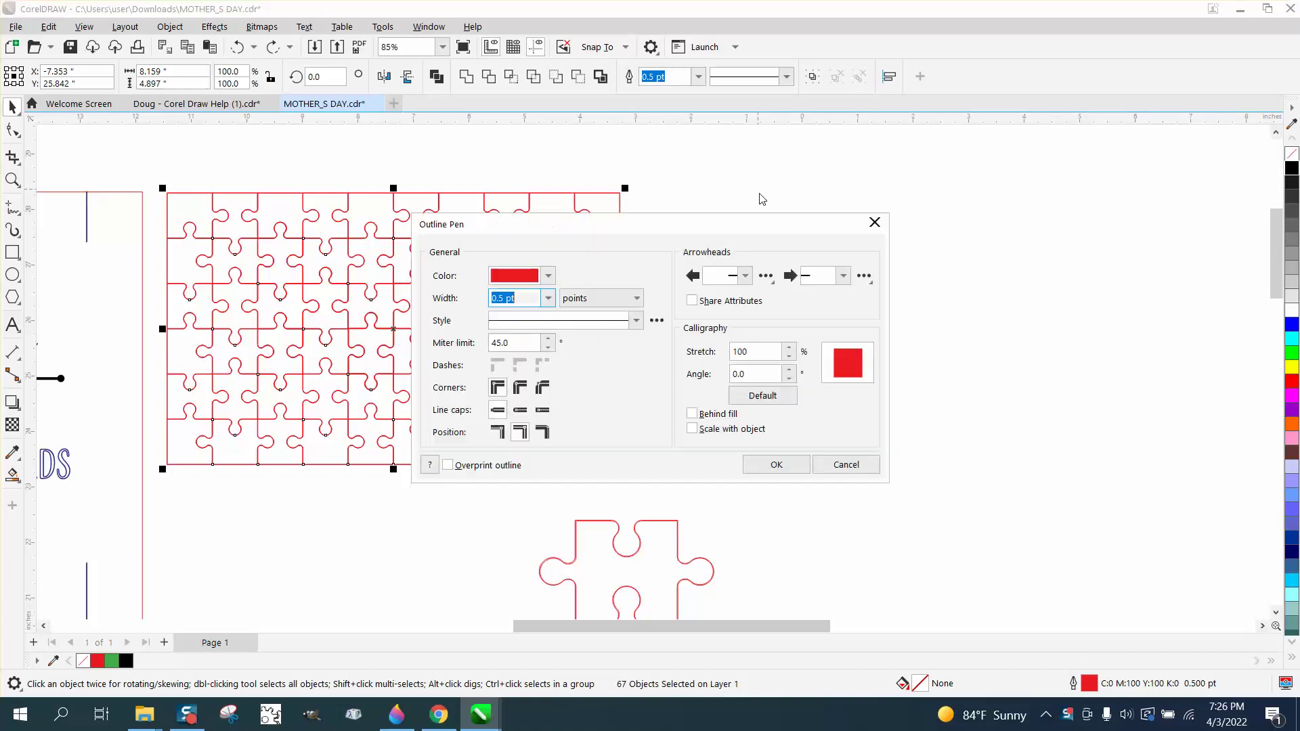
{"action": "left_click", "coordinate": [548, 299]}
{"action": "left_click", "coordinate": [522, 327]}
{"action": "left_click", "coordinate": [776, 464]}
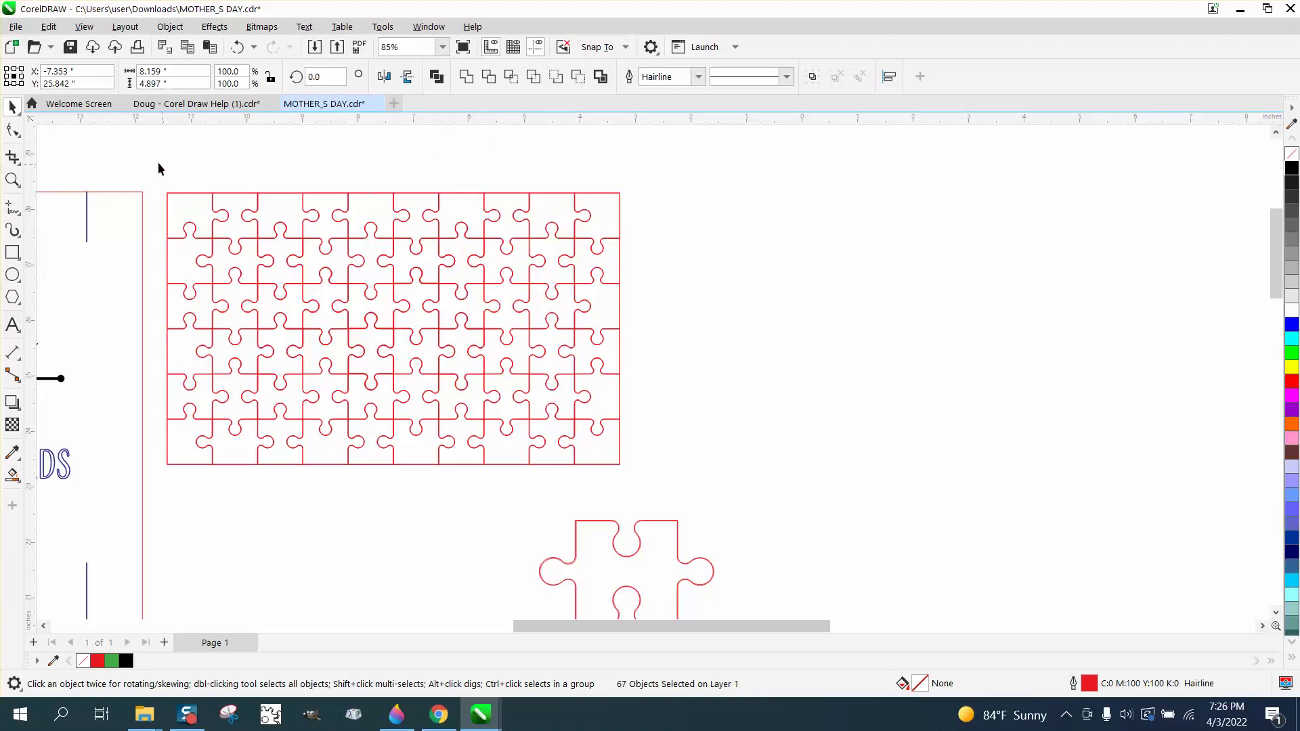
- Weld all the grid lines into a single curve
{"action": "left_click_drag", "start_coordinate": [232, 400], "coordinate": [677, 485]}
{"action": "left_click", "coordinate": [470, 78]}
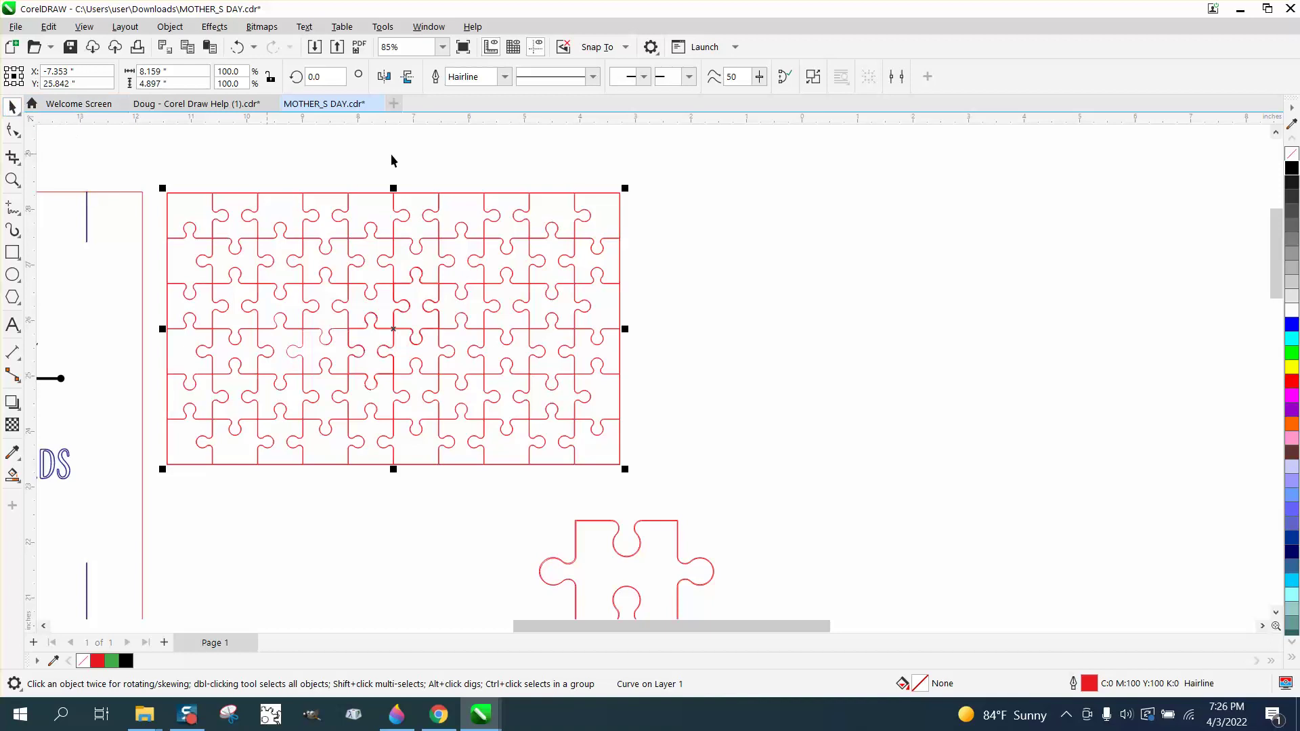
{"action": "left_click", "coordinate": [512, 154]}
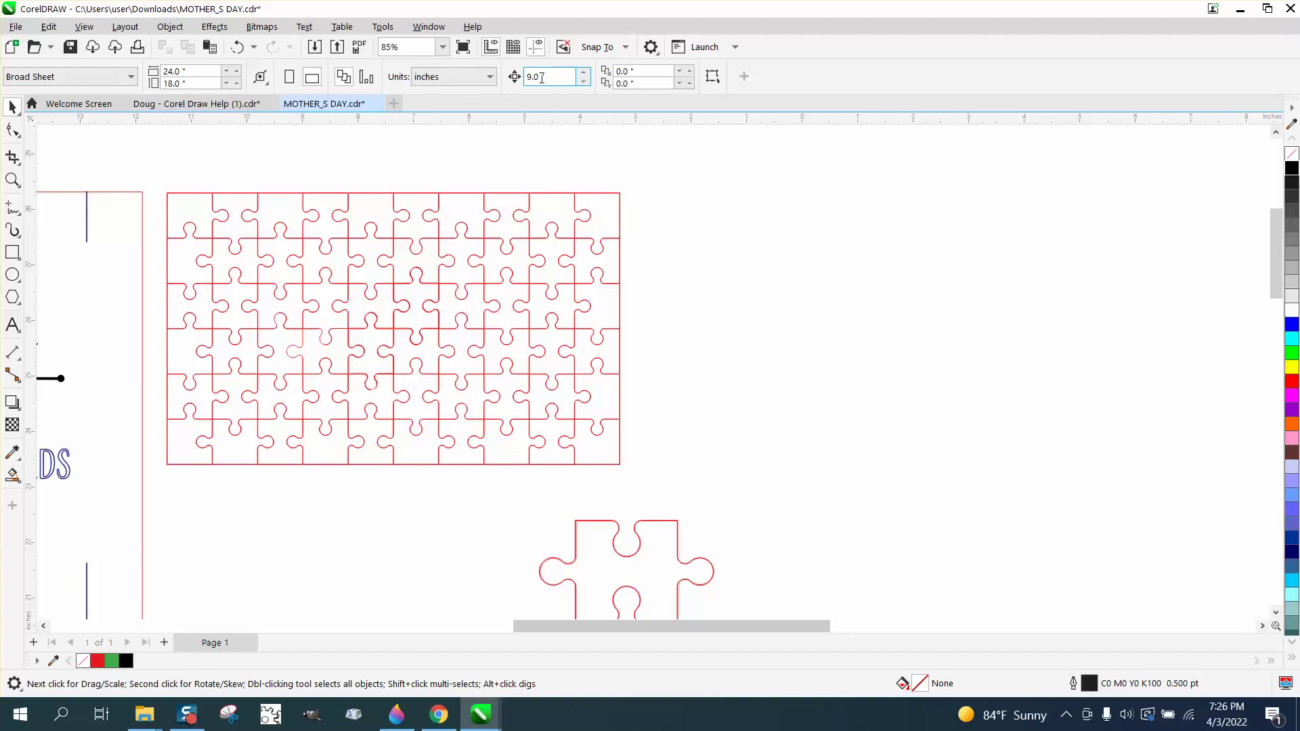
- Smart Fill the left-column pieces (top, rows two, three, five and bottom) with green
{"action": "key", "text": "Return"}
{"action": "left_click", "coordinate": [12, 474]}
{"action": "left_click", "coordinate": [195, 199]}
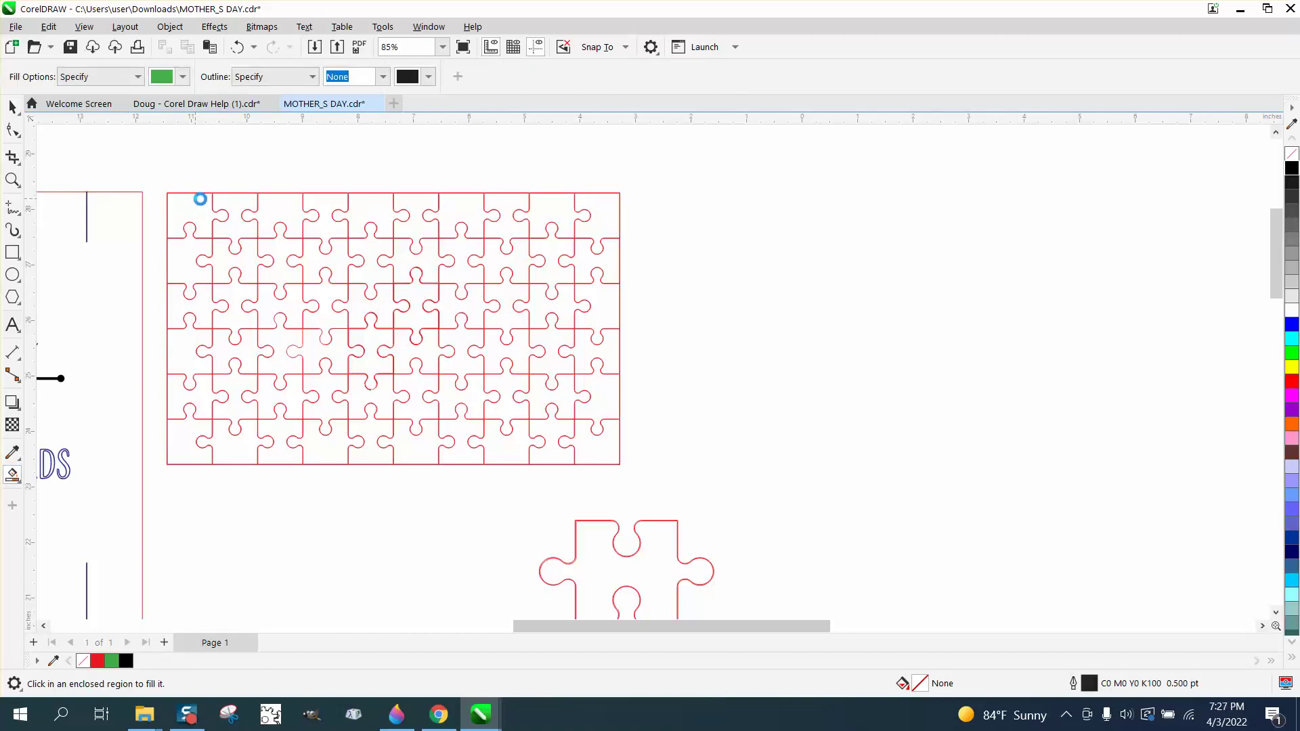
{"action": "left_click", "coordinate": [198, 256]}
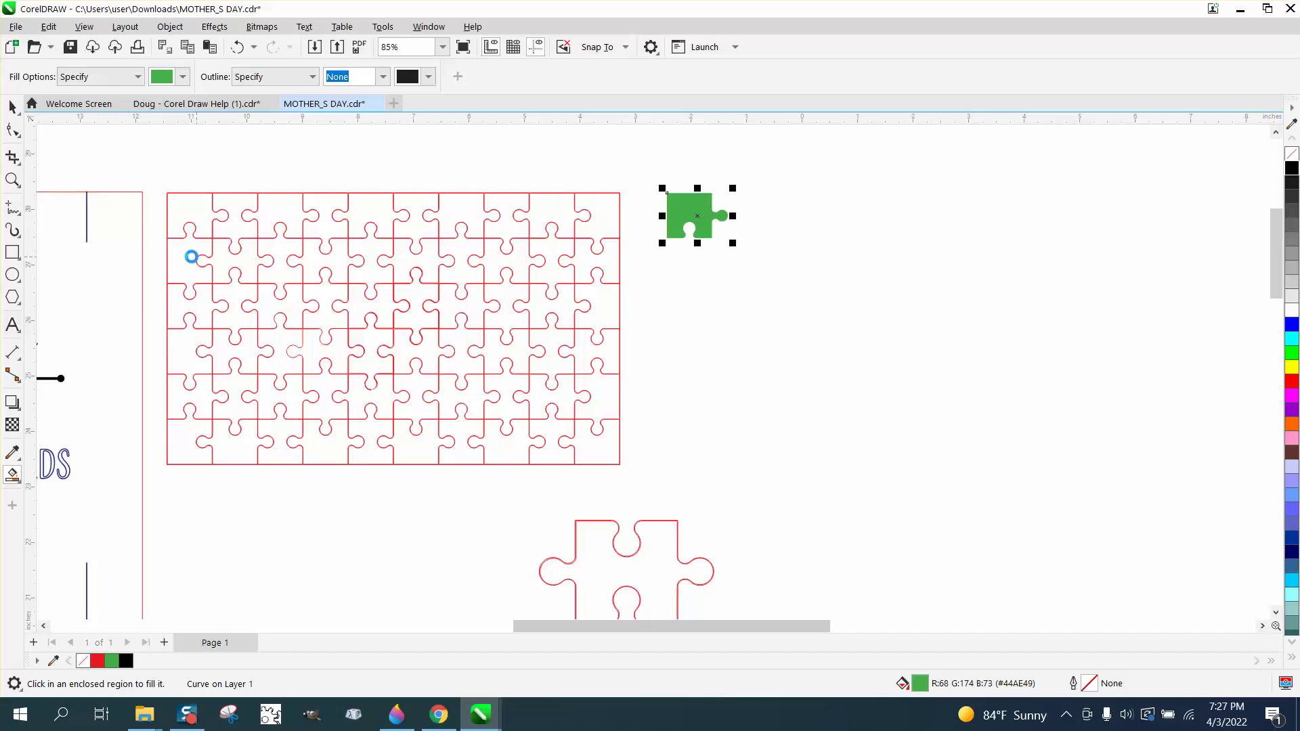
{"action": "left_click", "coordinate": [195, 305]}
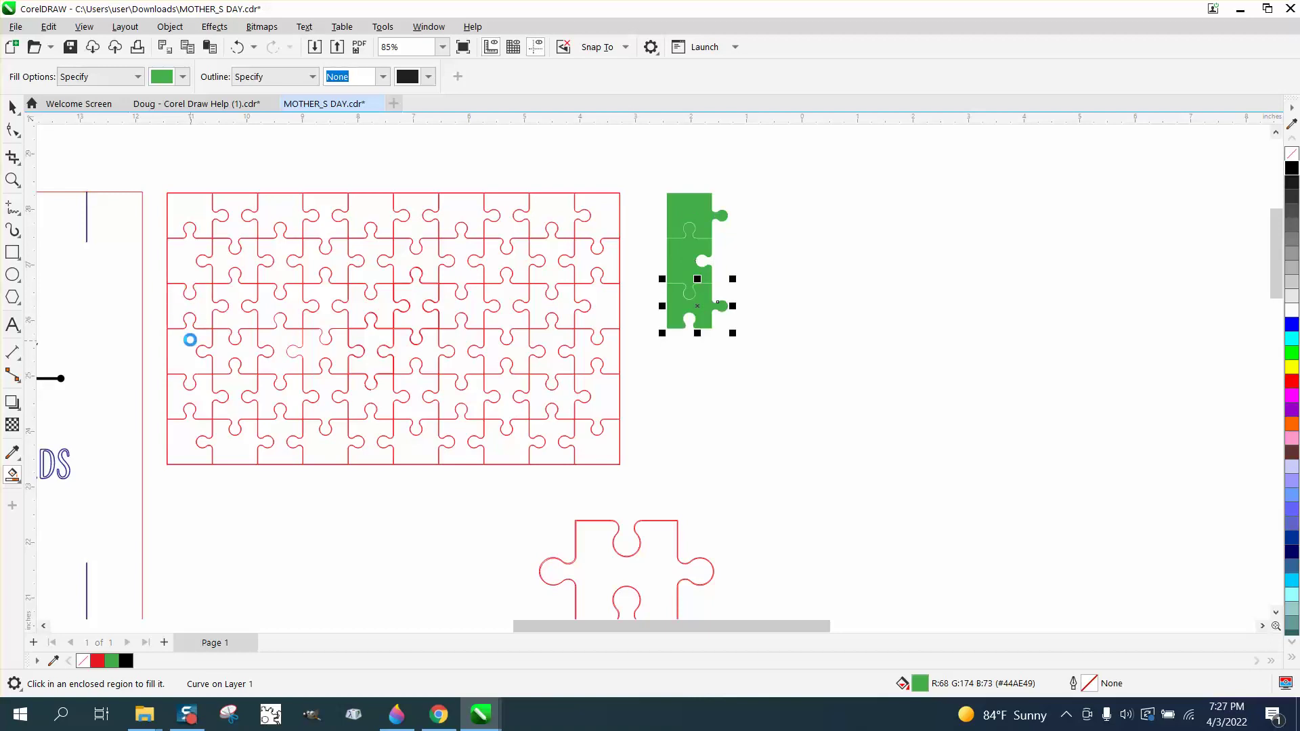
{"action": "left_click", "coordinate": [199, 394]}
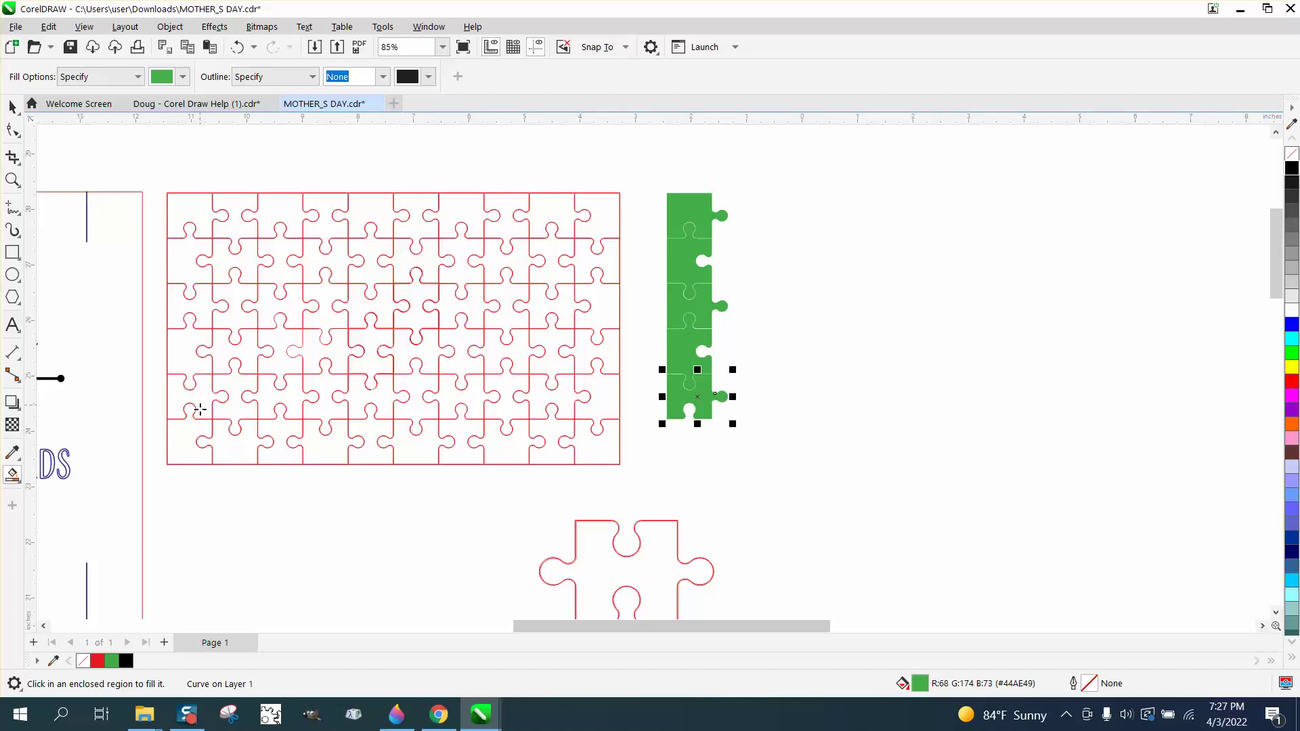
{"action": "left_click", "coordinate": [189, 441]}
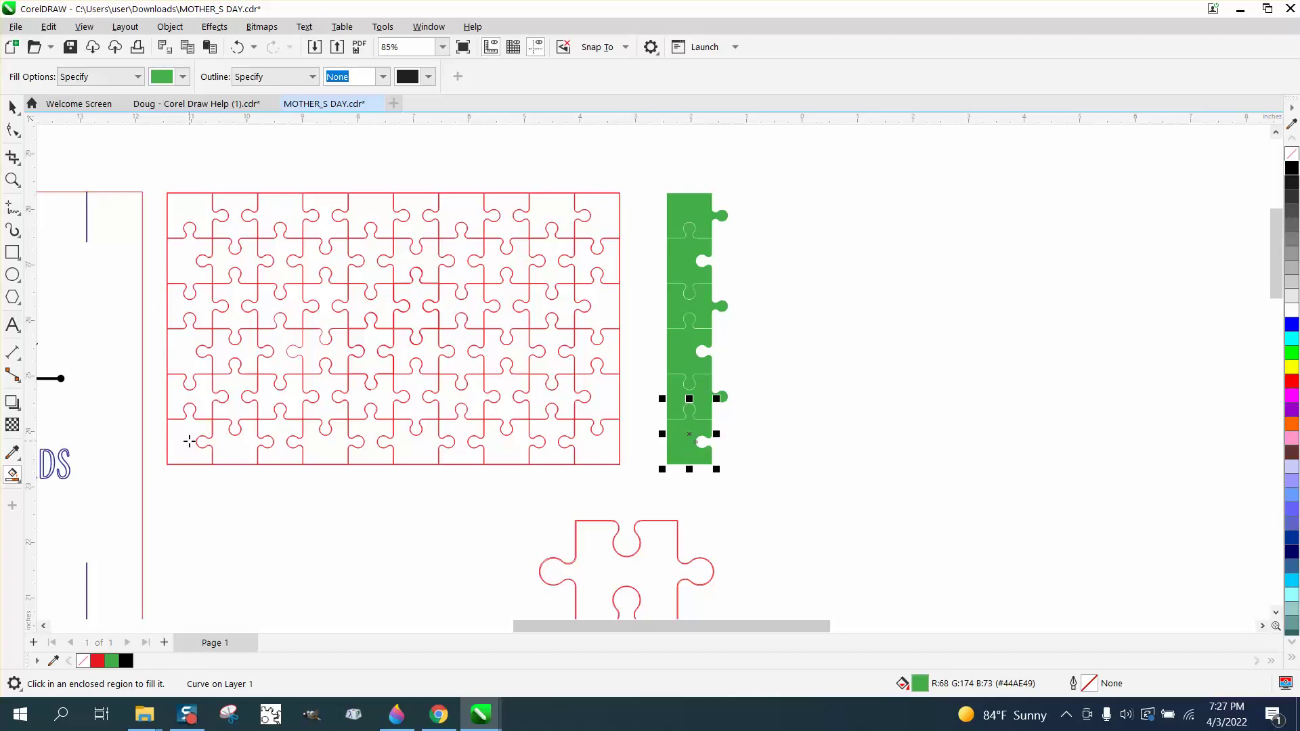
- Give all six column pieces no fill and a red outline
{"action": "left_click", "coordinate": [12, 107]}
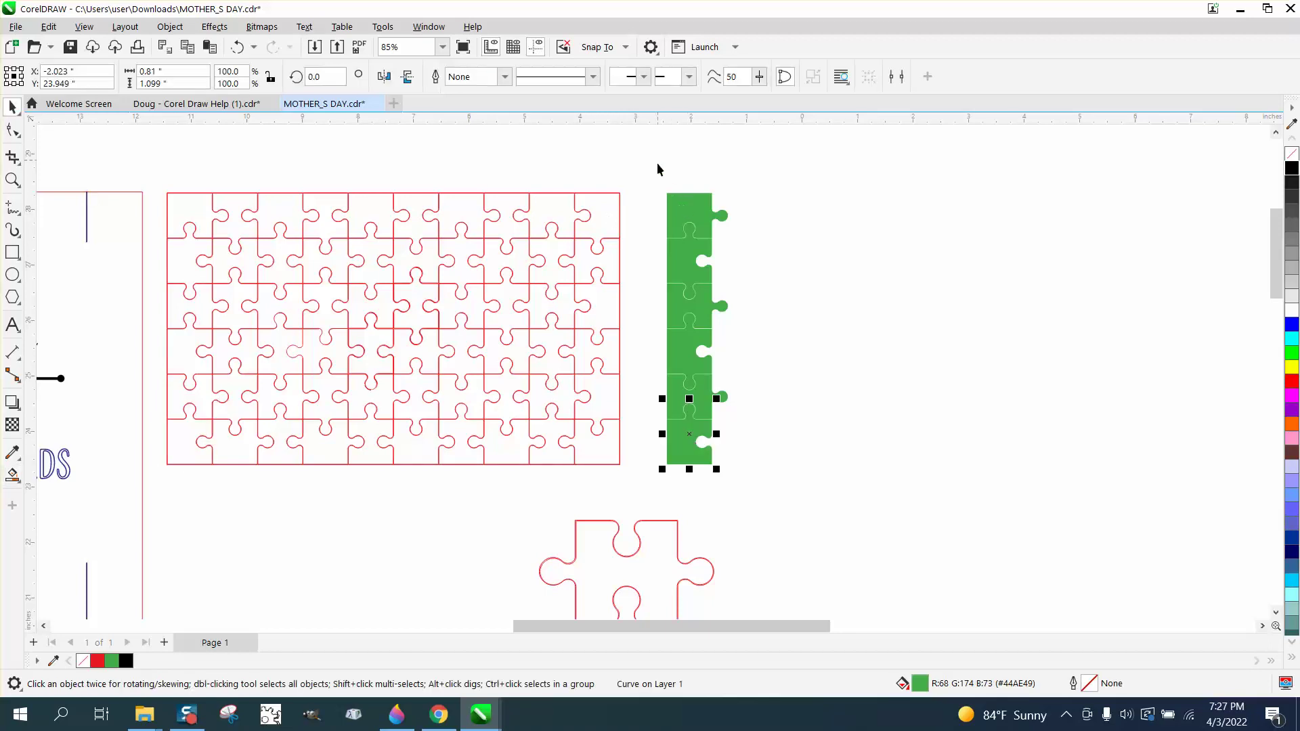
{"action": "left_click_drag", "start_coordinate": [654, 173], "coordinate": [823, 489]}
{"action": "left_click", "coordinate": [1292, 154]}
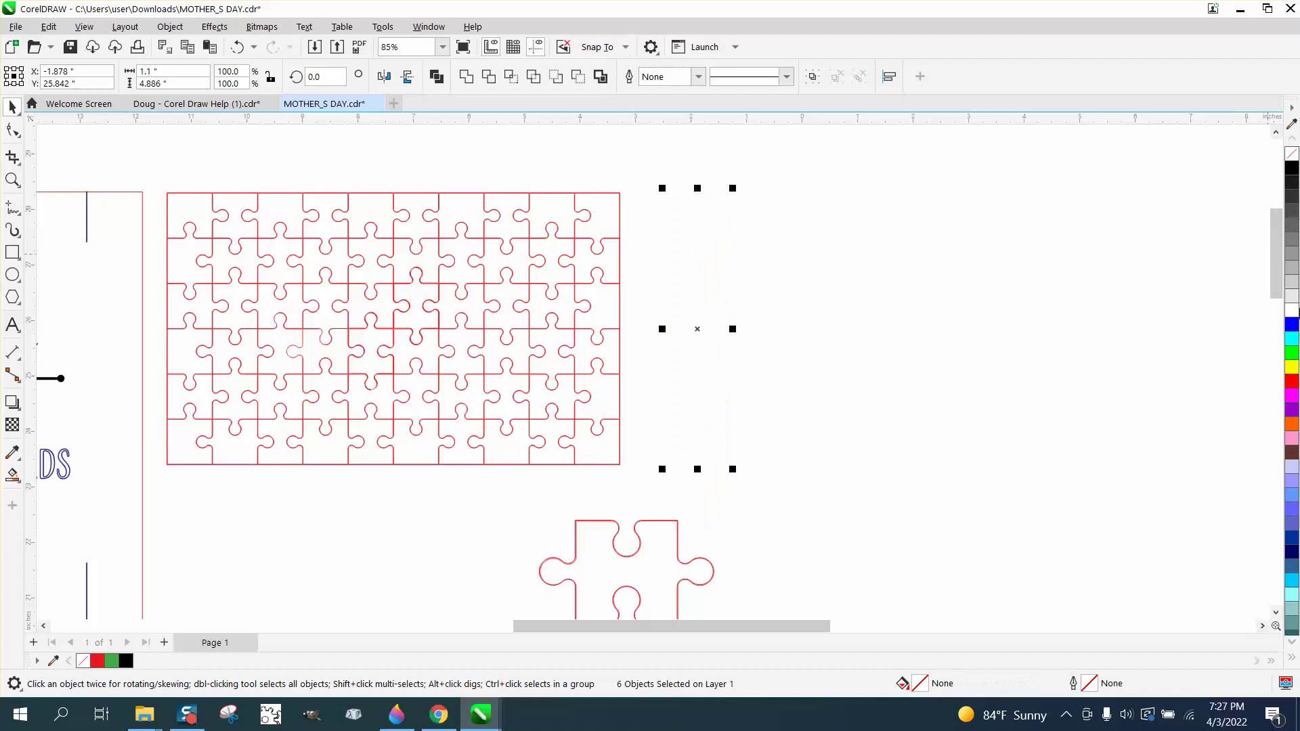
{"action": "right_click", "coordinate": [1291, 384]}
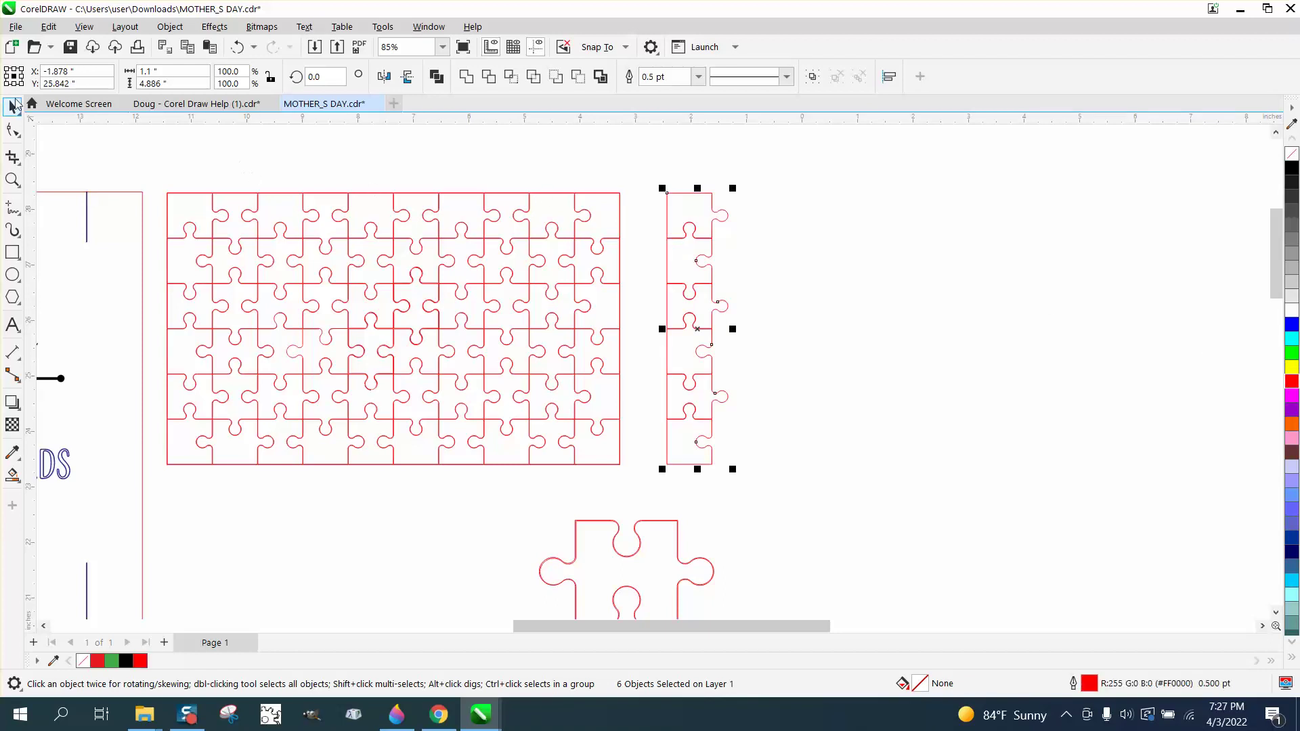
- Test-move the column's top piece, then undo until it sits back in the column
{"action": "left_click", "coordinate": [737, 230]}
{"action": "left_click_drag", "start_coordinate": [714, 206], "coordinate": [754, 180]}
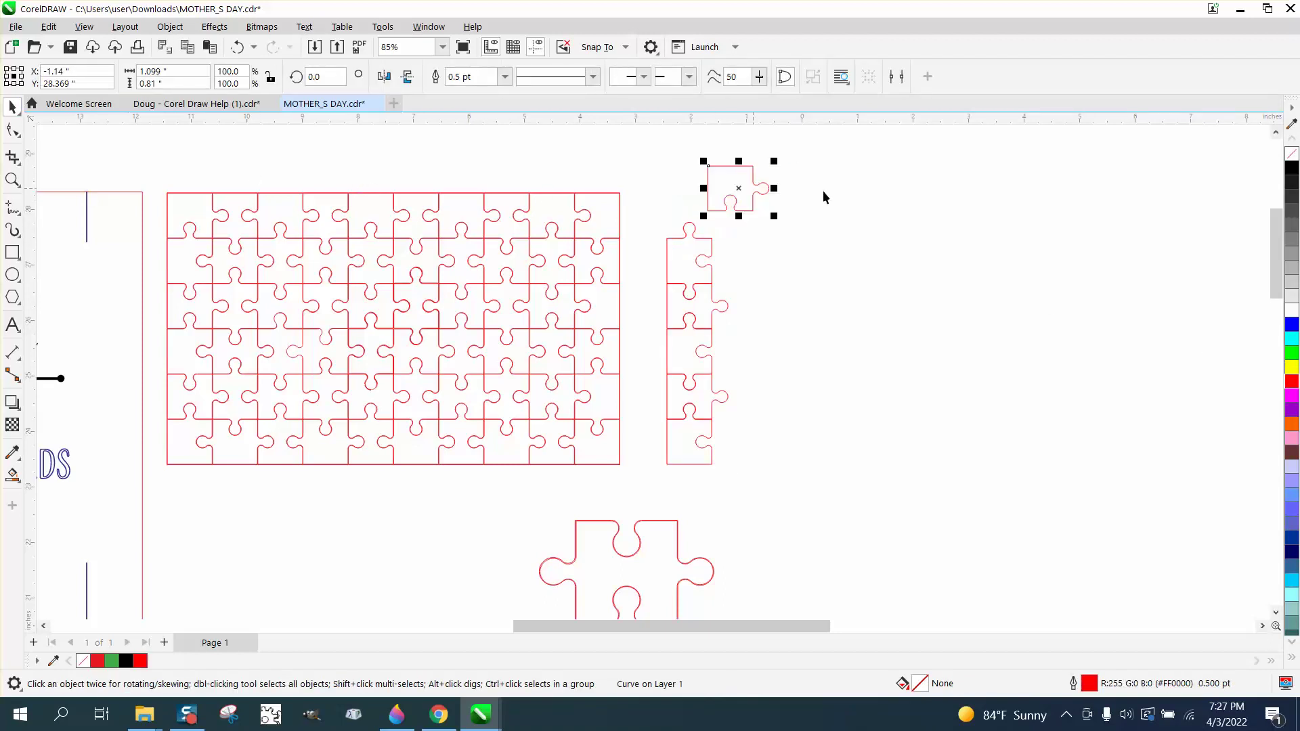
{"action": "left_click", "coordinate": [766, 251]}
{"action": "left_click_drag", "start_coordinate": [713, 248], "coordinate": [788, 246]}
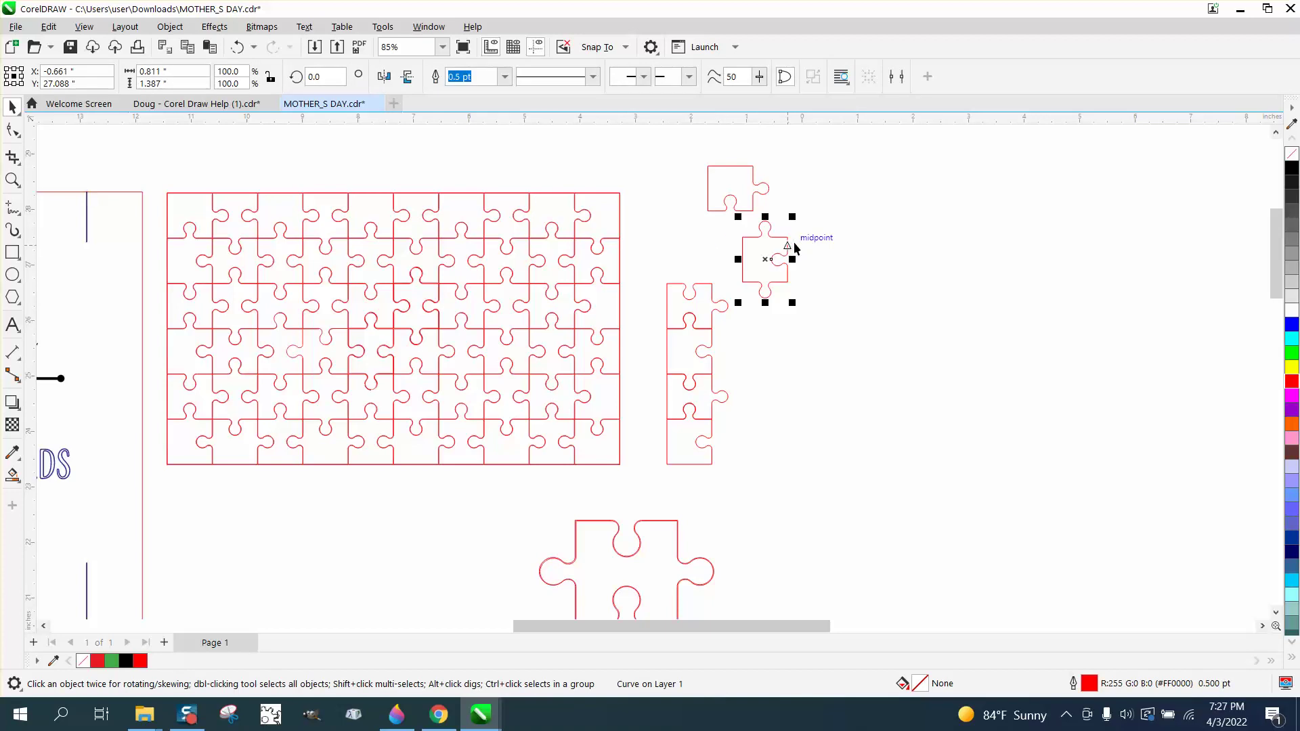
{"action": "left_click", "coordinate": [238, 47]}
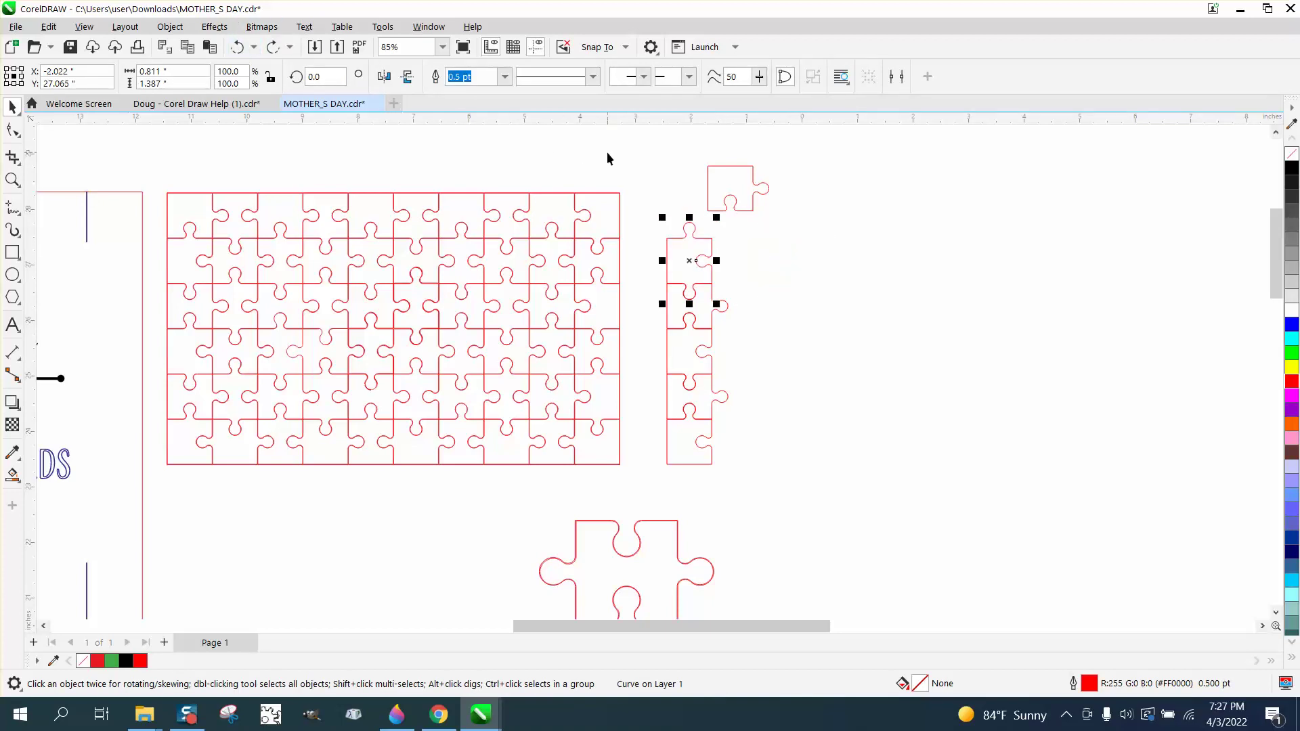
{"action": "left_click", "coordinate": [273, 46]}
{"action": "left_click", "coordinate": [238, 48]}
{"action": "left_click", "coordinate": [238, 48]}
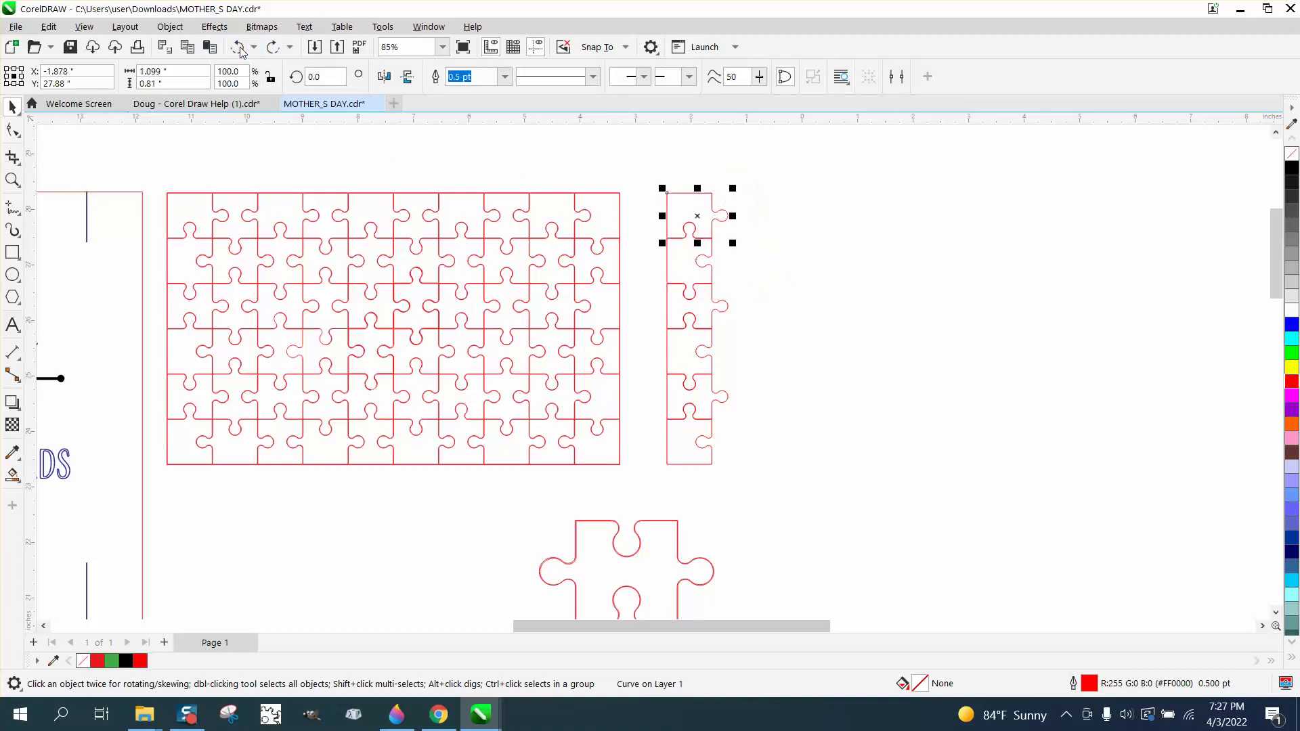
- Zoom in on the column's top pieces and set the nudge distance to 2 inches
{"action": "left_click", "coordinate": [12, 180]}
{"action": "left_click_drag", "start_coordinate": [628, 191], "coordinate": [819, 290]}
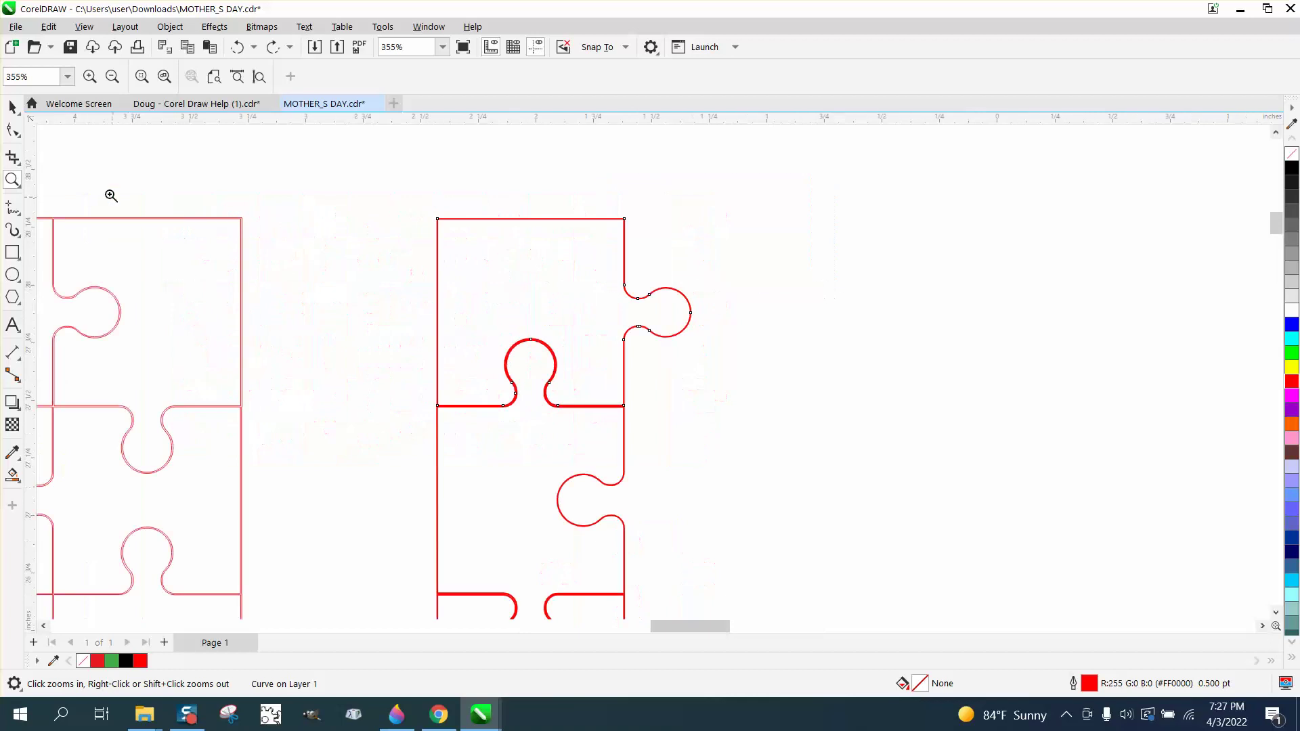
{"action": "key", "text": "space"}
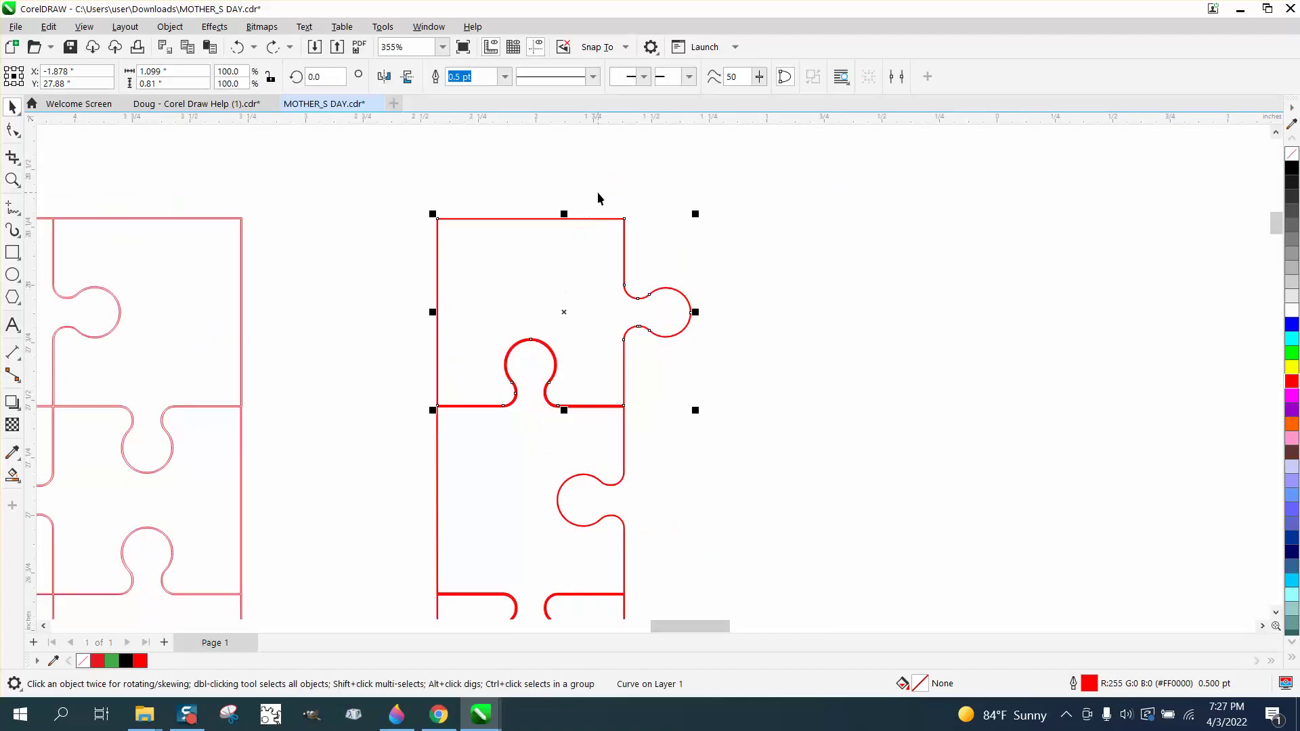
{"action": "left_click", "coordinate": [645, 213]}
{"action": "left_click", "coordinate": [518, 218]}
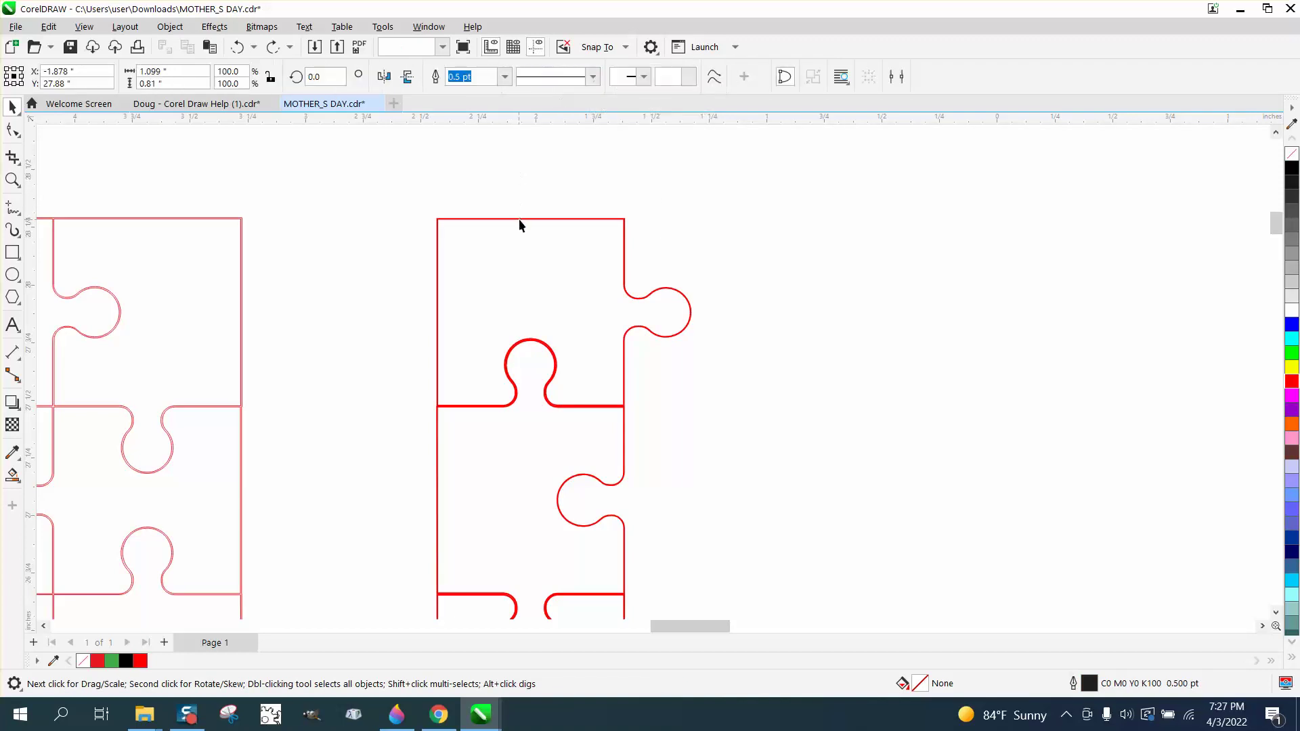
{"action": "left_click", "coordinate": [502, 186]}
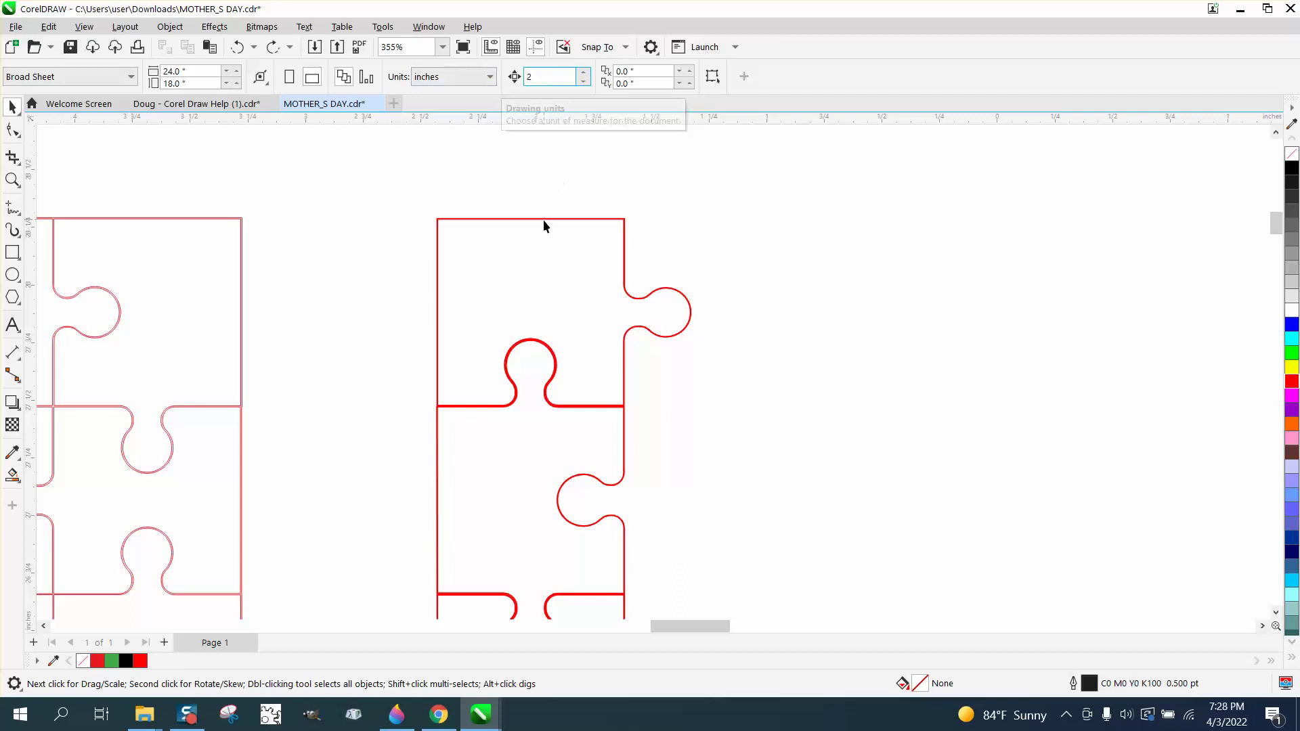
{"action": "left_click", "coordinate": [562, 219]}
- Nudge the top piece 2 inches right and back, then nudge the second piece 2 inches right
{"action": "key", "text": "shift+Right"}
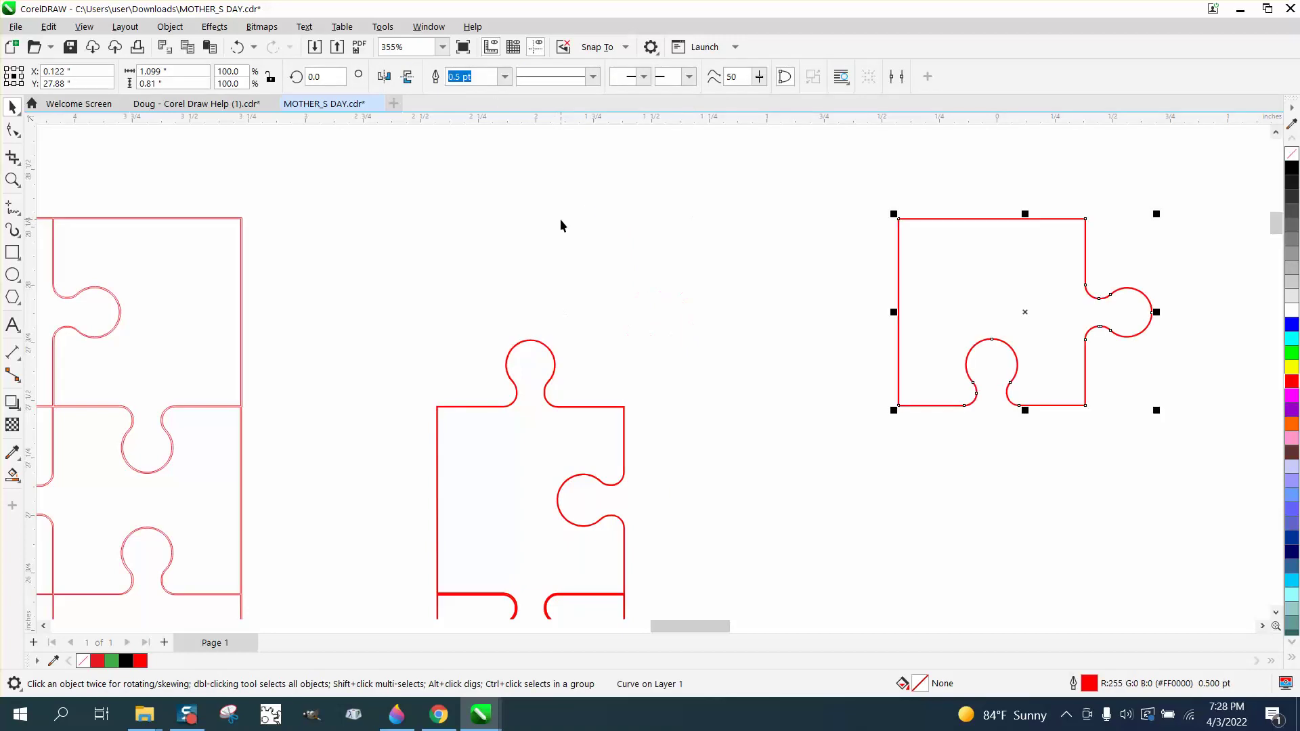
{"action": "scroll", "coordinate": [473, 214], "scroll_direction": "down", "scroll_amount": 1}
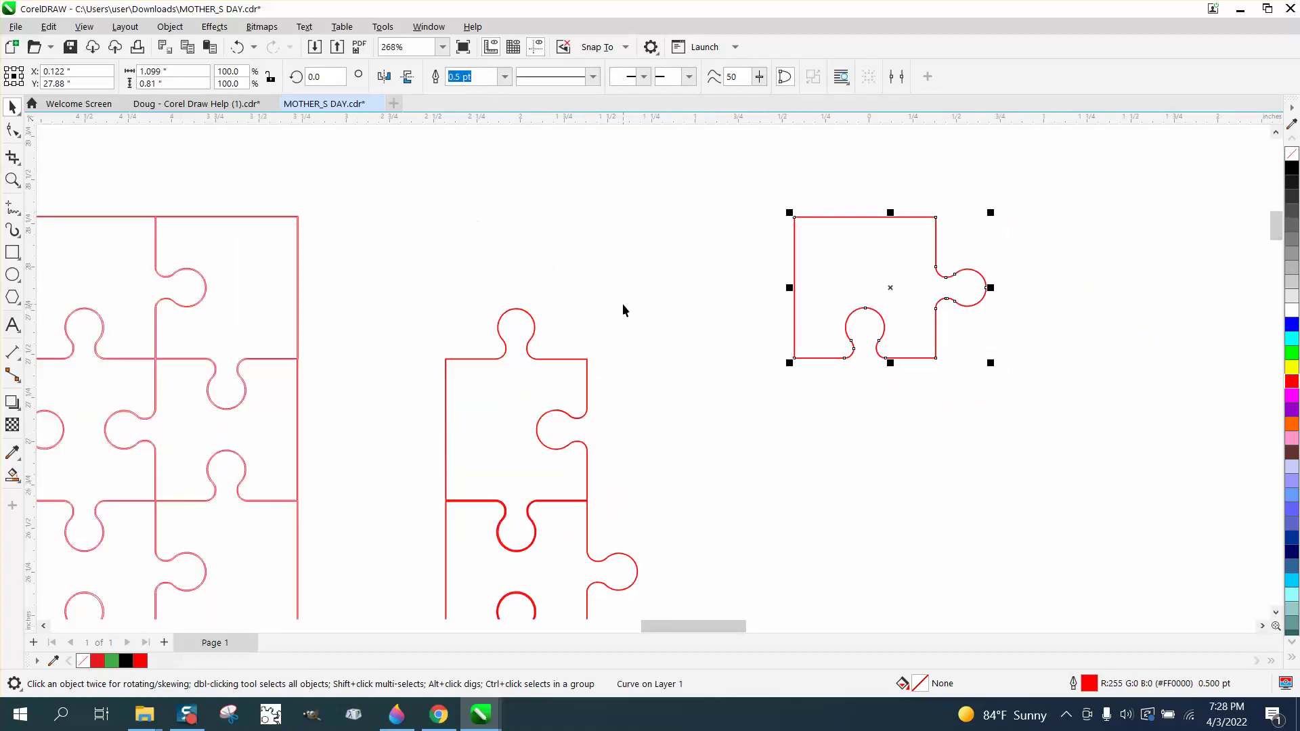
{"action": "key", "text": "shift+Left"}
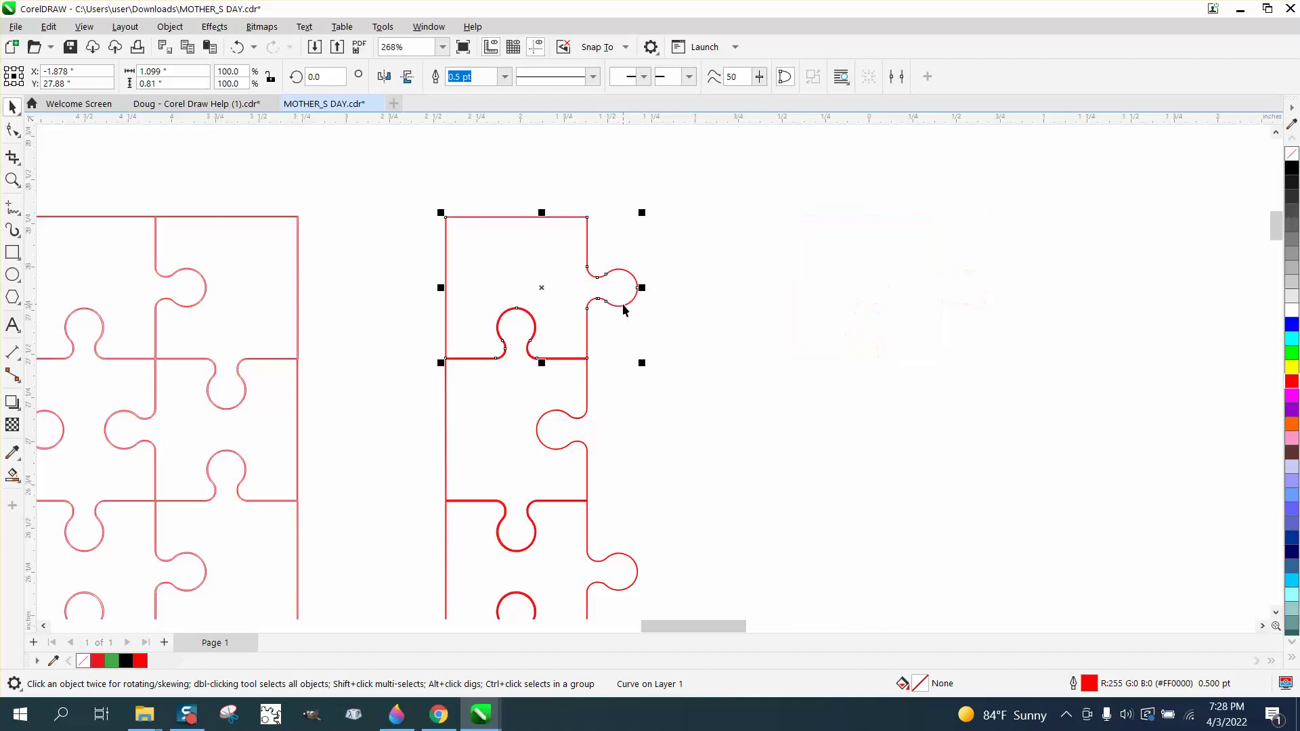
{"action": "left_click", "coordinate": [589, 396]}
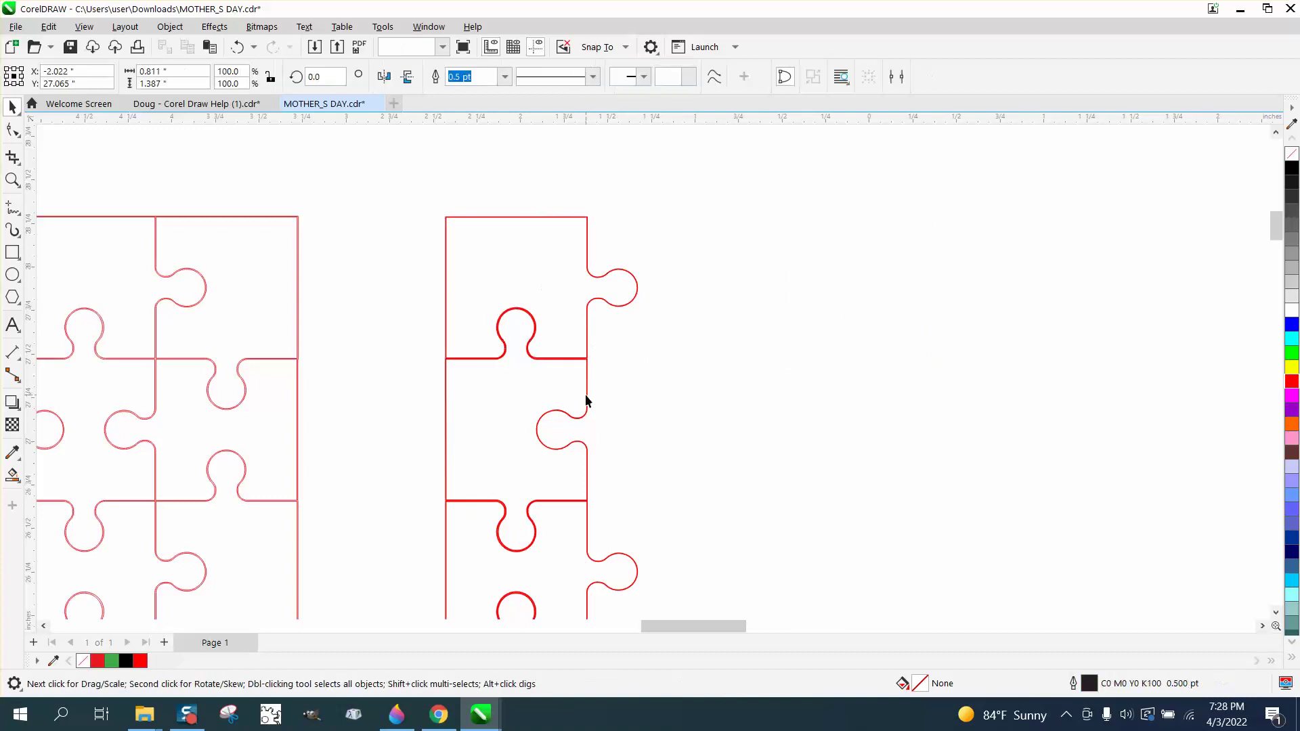
{"action": "left_click", "coordinate": [586, 395]}
{"action": "key", "text": "shift+Right"}
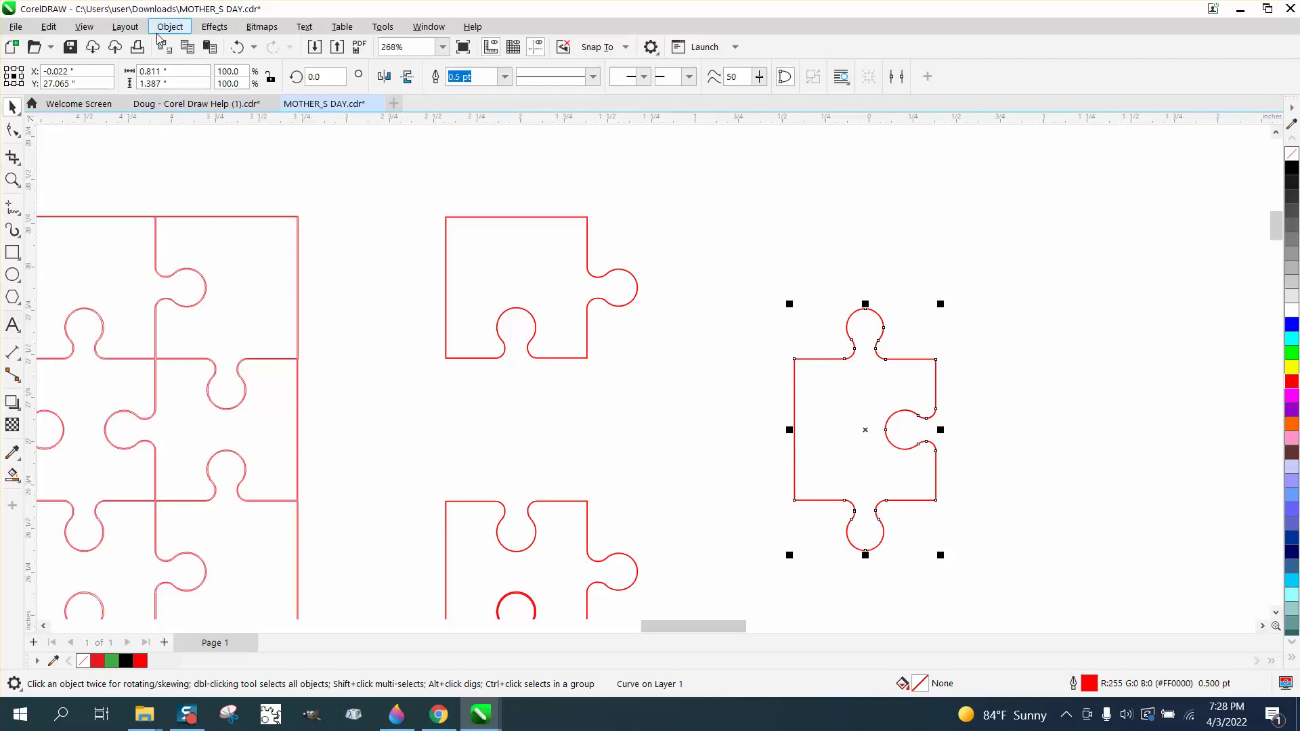
- Break the separated piece's outline apart at all its nodes with the Shape tool
{"action": "left_click", "coordinate": [12, 128]}
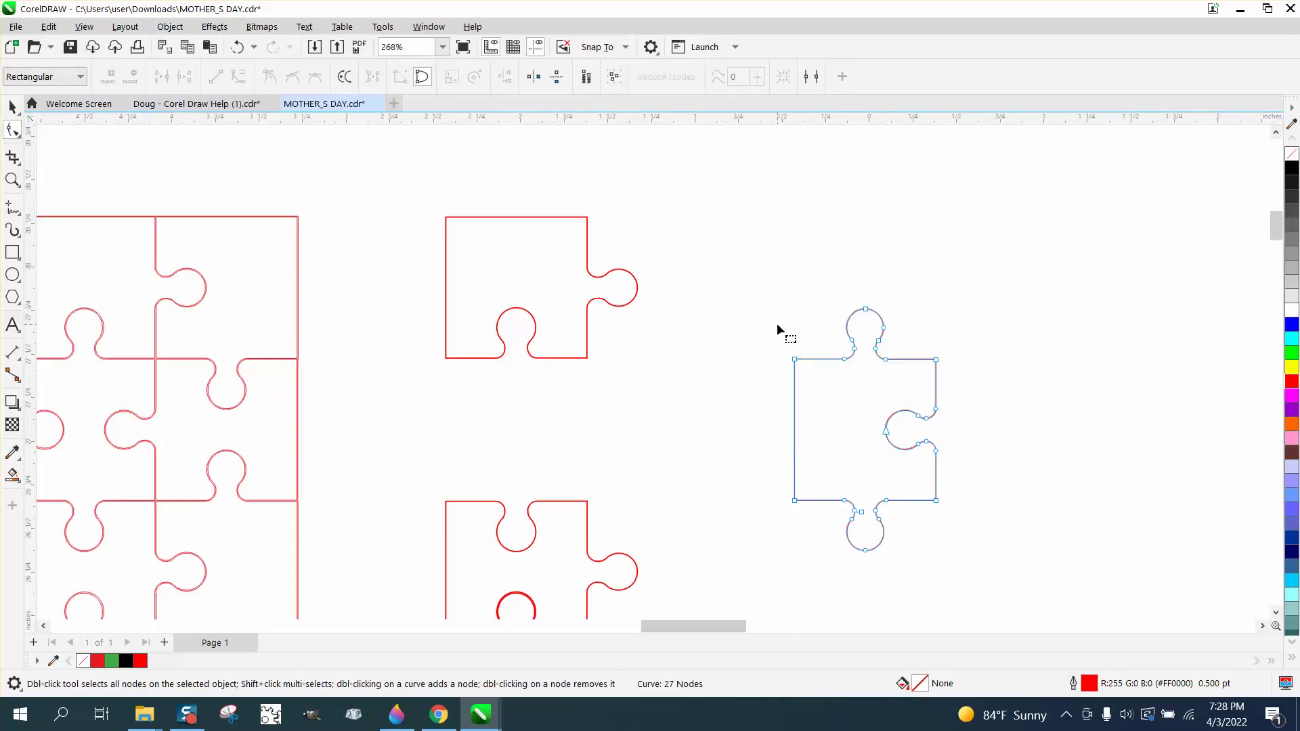
{"action": "left_click_drag", "start_coordinate": [779, 288], "coordinate": [1022, 577]}
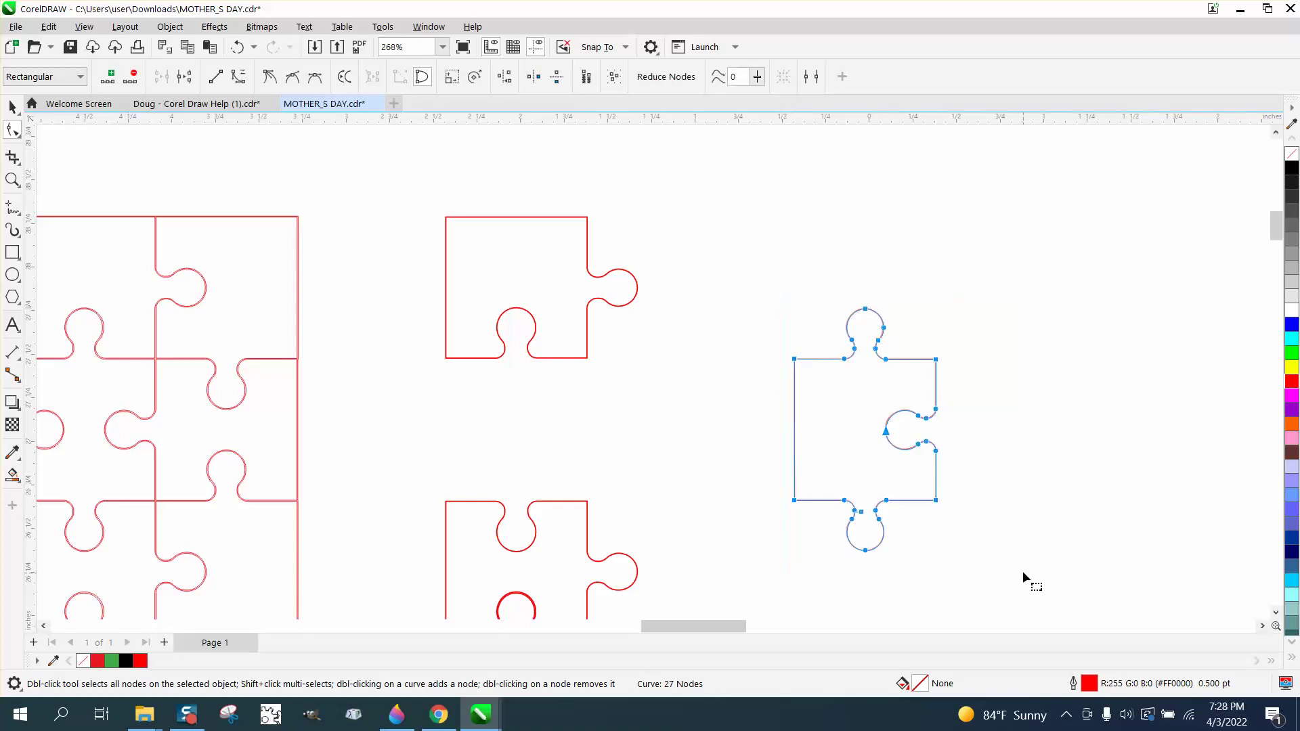
{"action": "right_click", "coordinate": [796, 364]}
{"action": "left_click", "coordinate": [859, 429]}
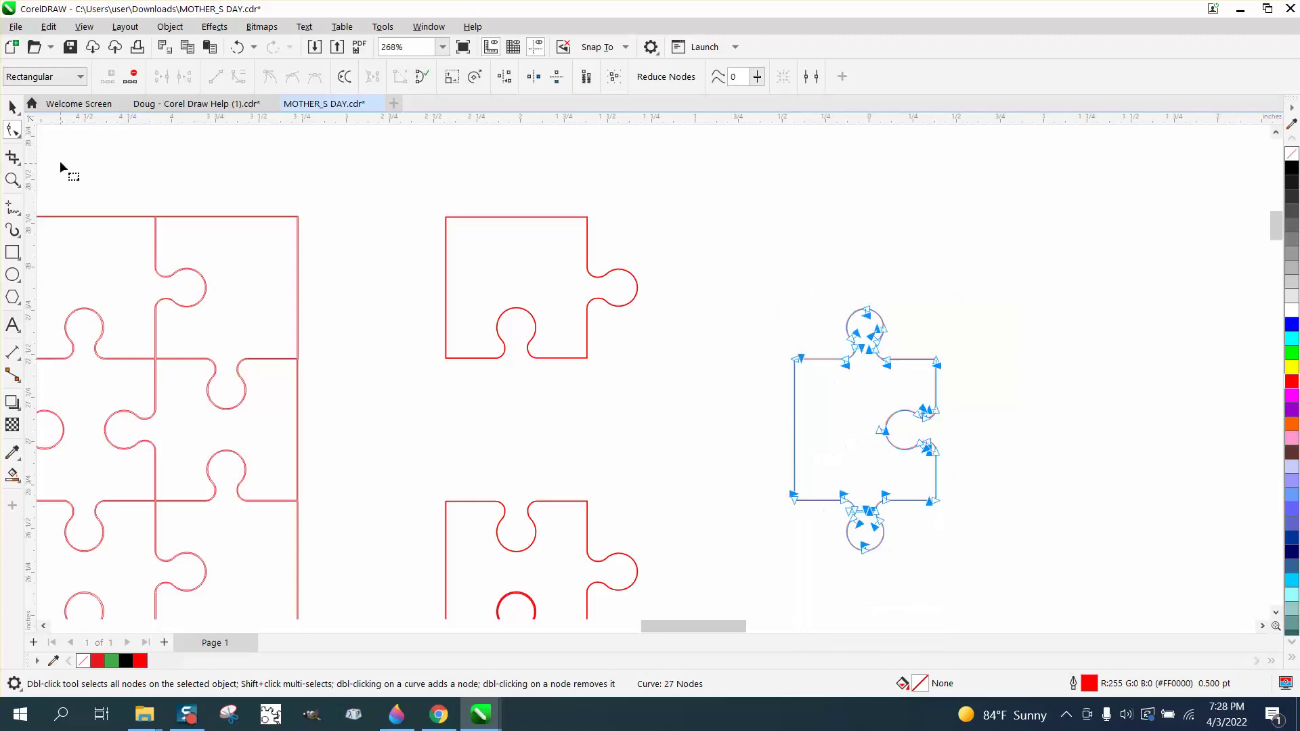
- Use Virtual Segment Delete to remove the piece's top knob, bottom knob and edges
{"action": "left_click", "coordinate": [12, 107]}
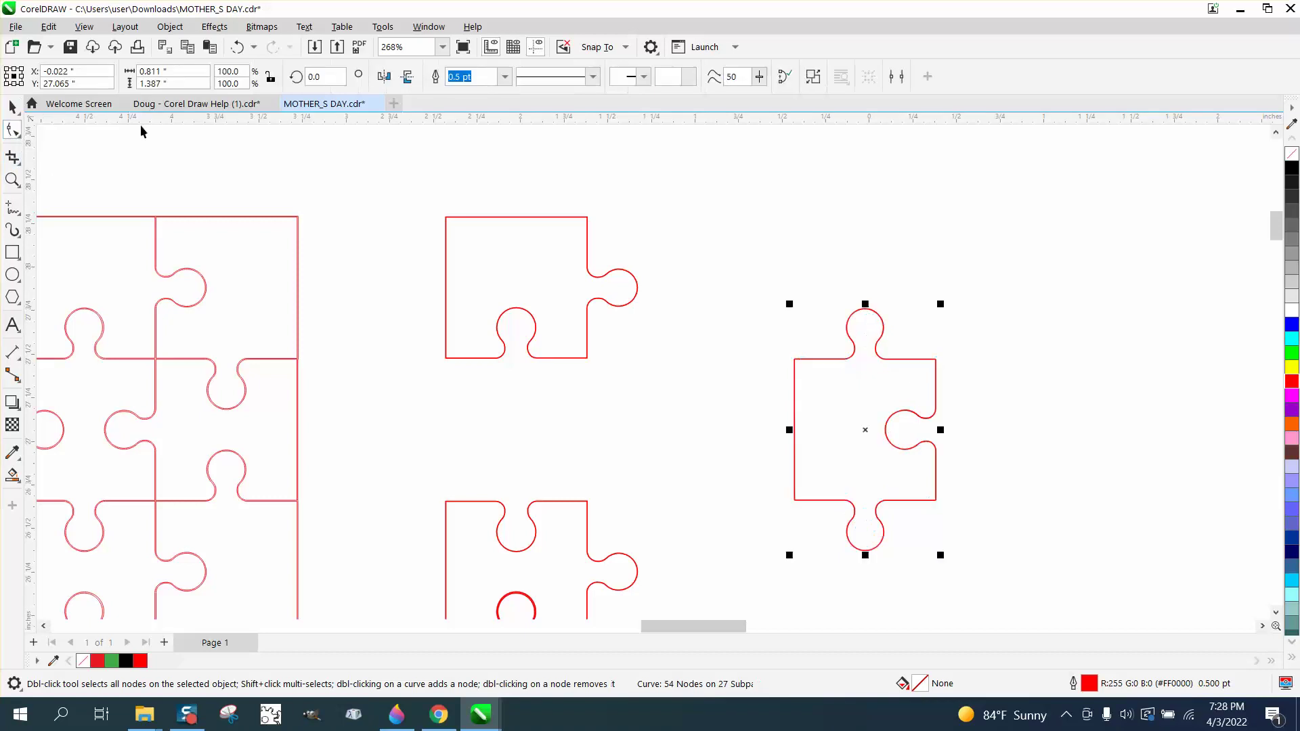
{"action": "left_click", "coordinate": [21, 165]}
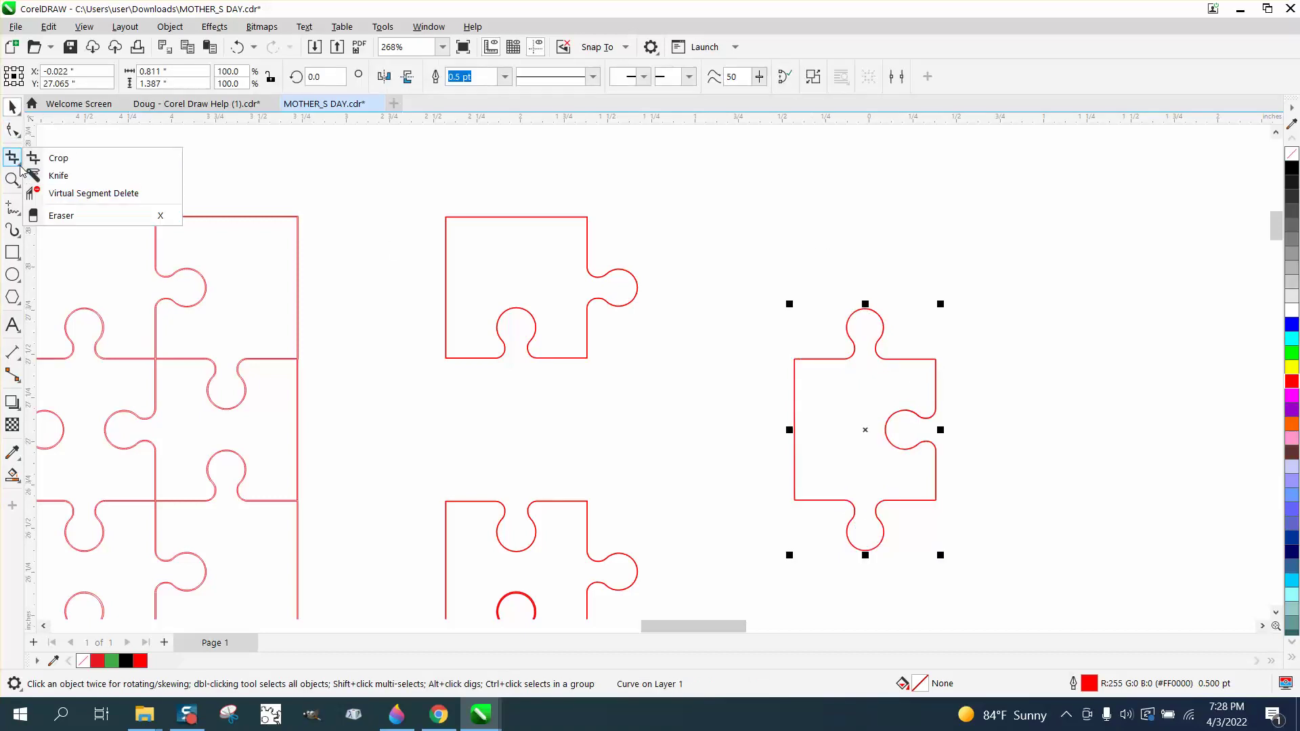
{"action": "left_click", "coordinate": [94, 194]}
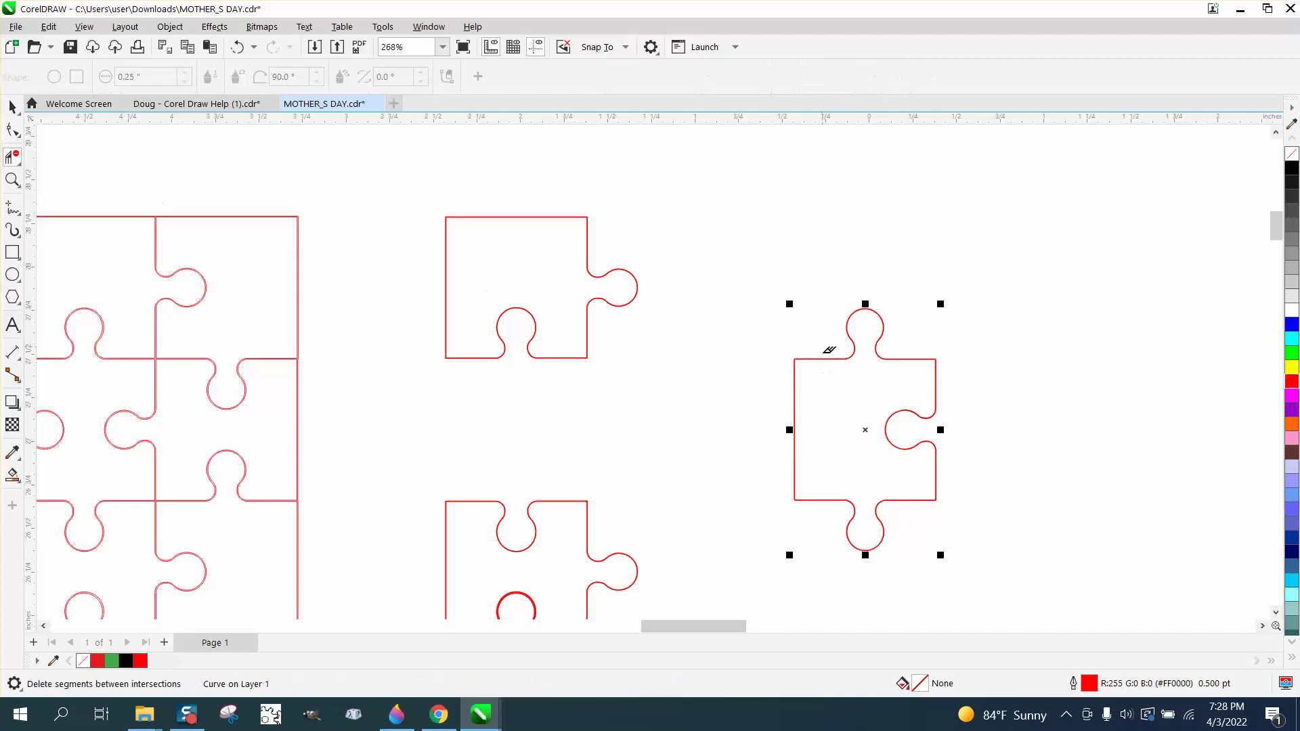
{"action": "left_click", "coordinate": [918, 361]}
{"action": "left_click_drag", "start_coordinate": [827, 310], "coordinate": [900, 359]}
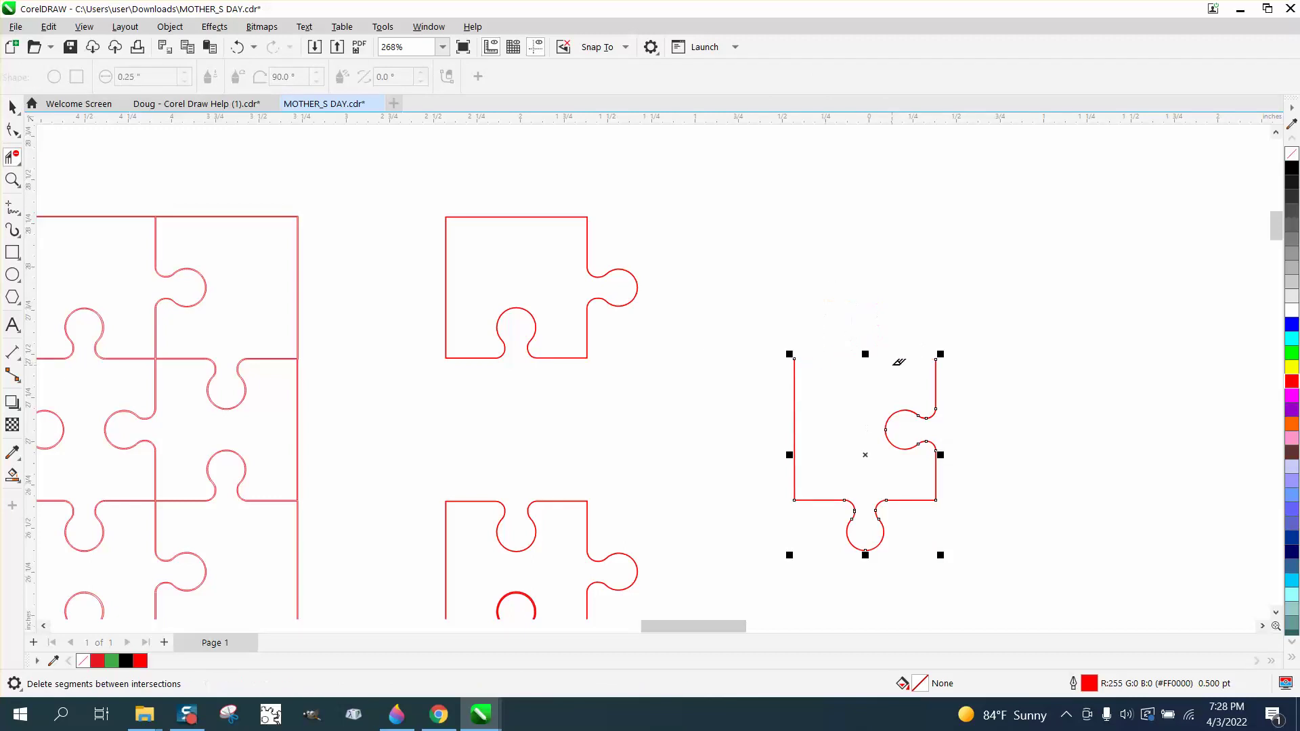
{"action": "left_click_drag", "start_coordinate": [823, 499], "coordinate": [906, 549]}
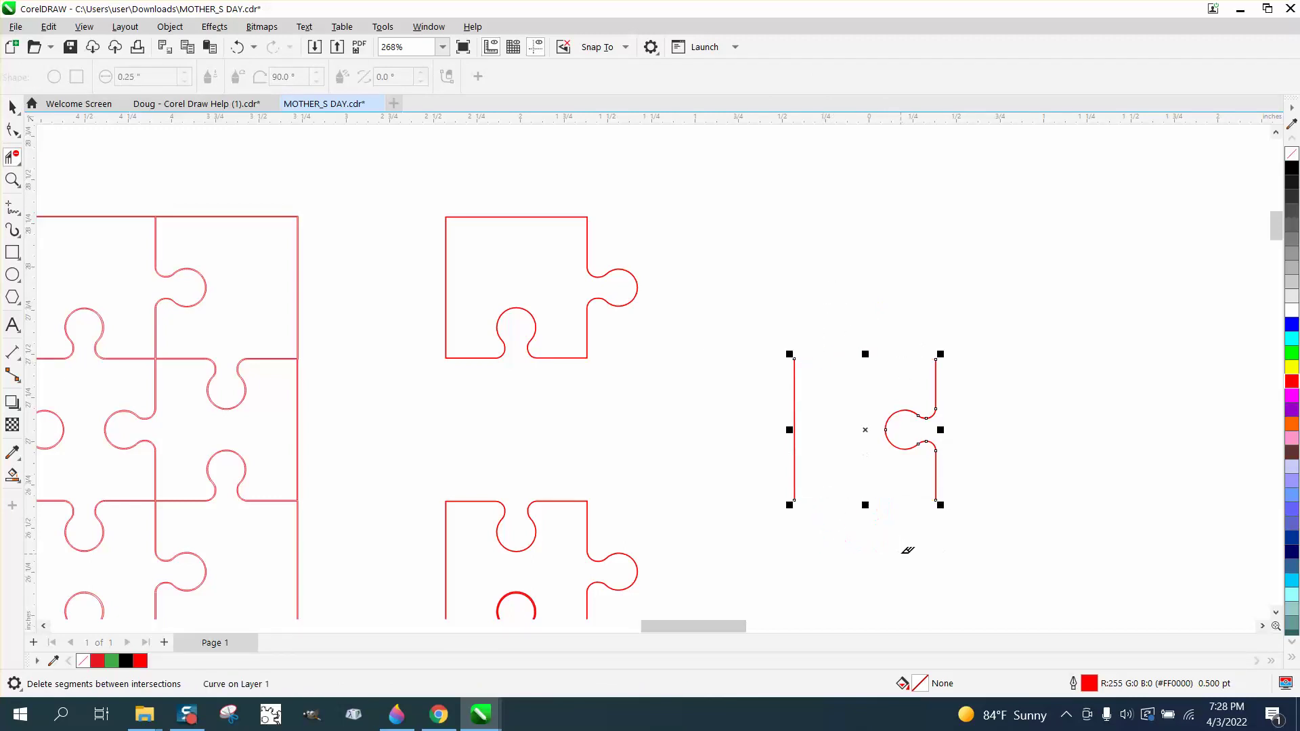
{"action": "left_click", "coordinate": [12, 106]}
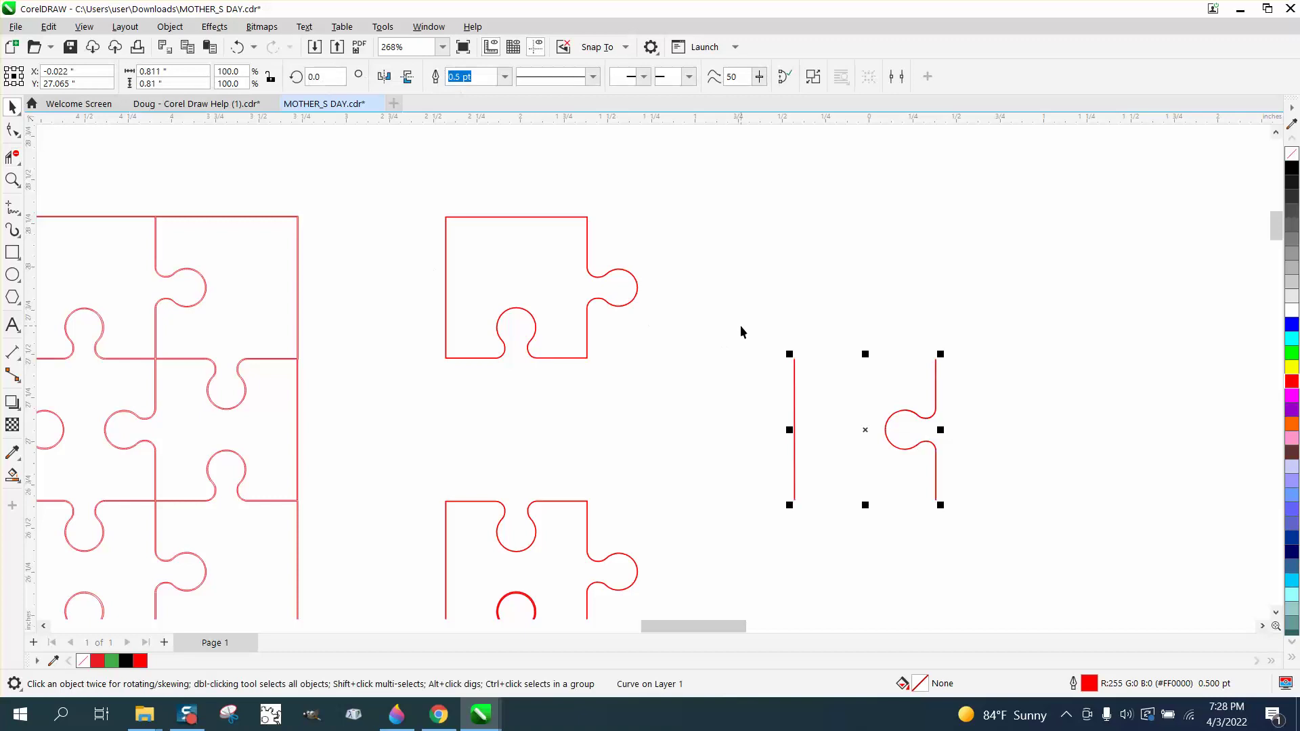
- Nudge the trimmed piece back into the column, then nudge the next piece down out to the right
{"action": "key", "text": "Left"}
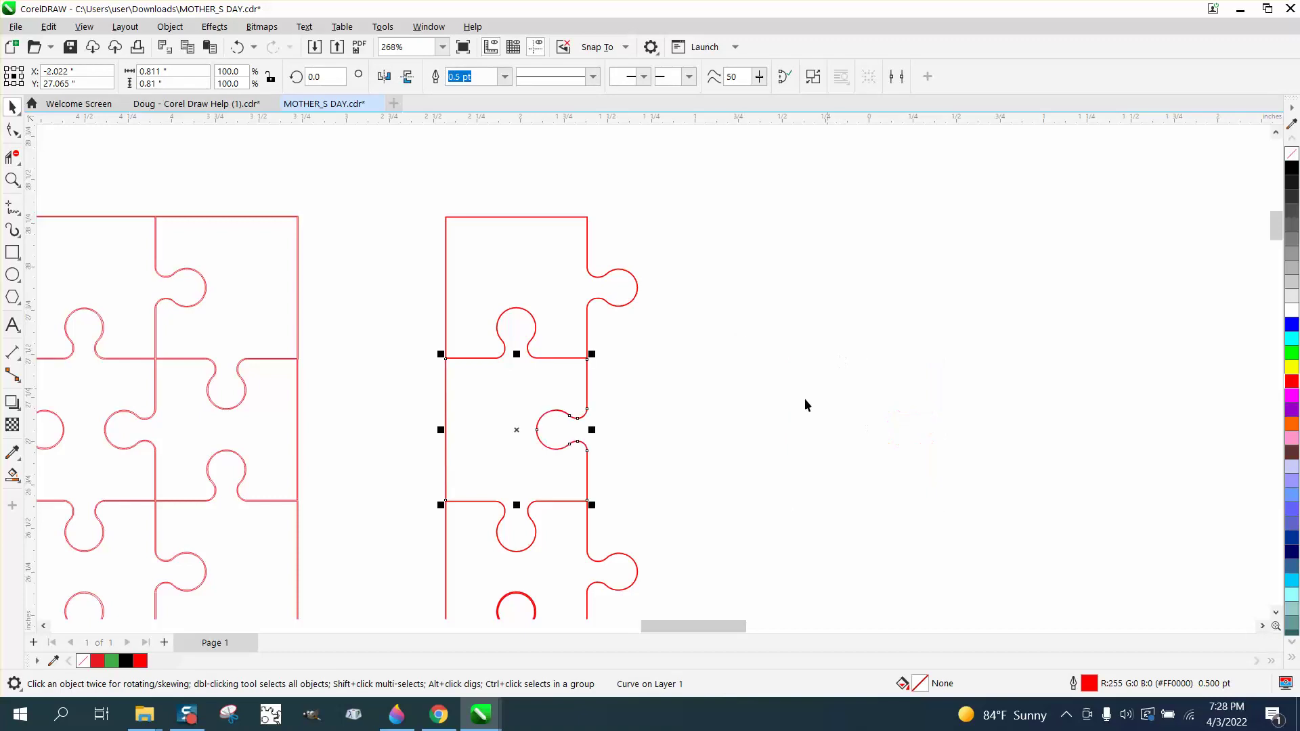
{"action": "scroll", "coordinate": [691, 321], "scroll_direction": "down", "scroll_amount": 1}
{"action": "scroll", "coordinate": [704, 340], "scroll_direction": "down", "scroll_amount": 1}
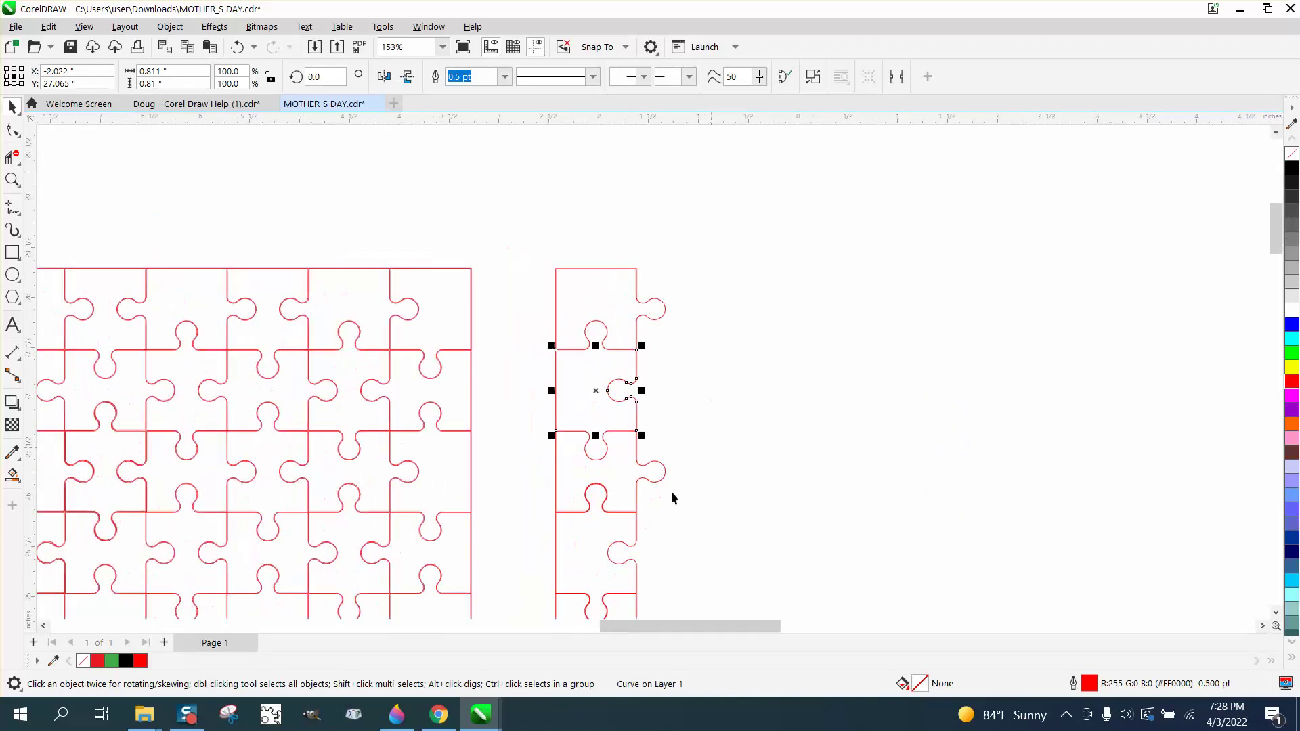
{"action": "scroll", "coordinate": [625, 545], "scroll_direction": "down", "scroll_amount": 4}
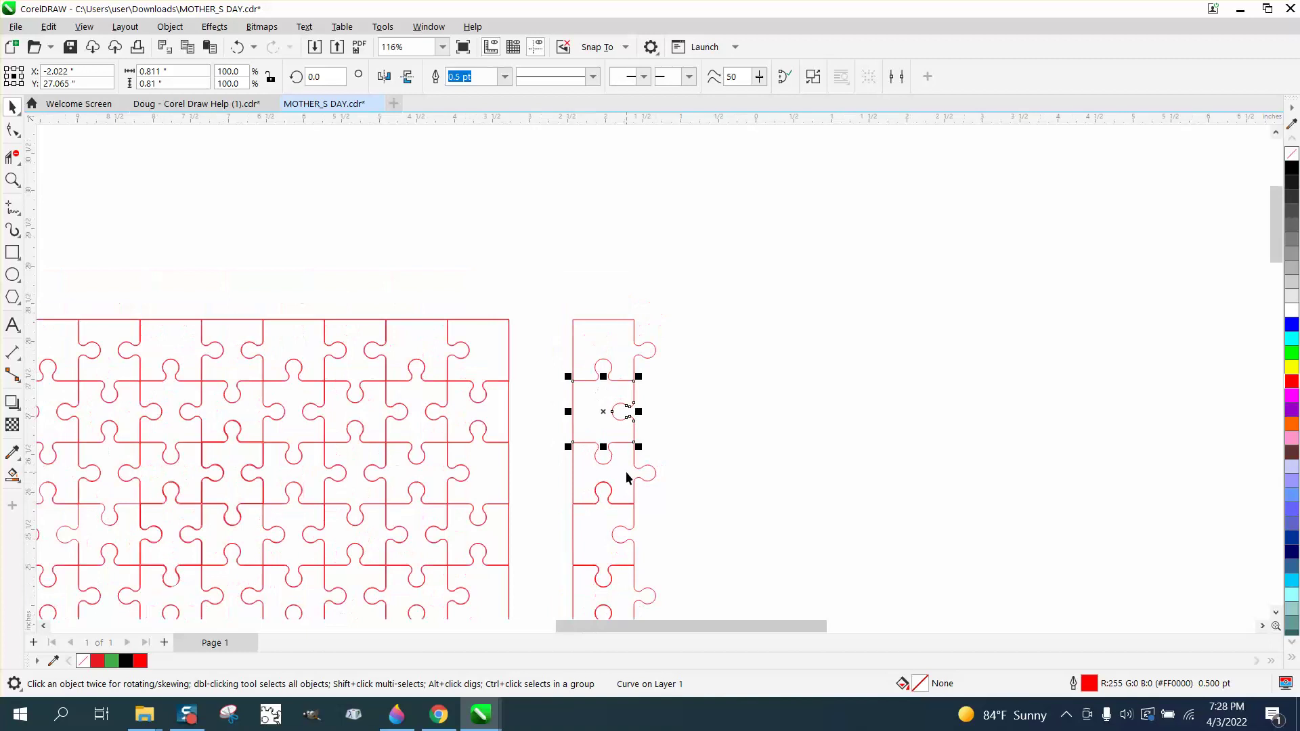
{"action": "left_click", "coordinate": [618, 514]}
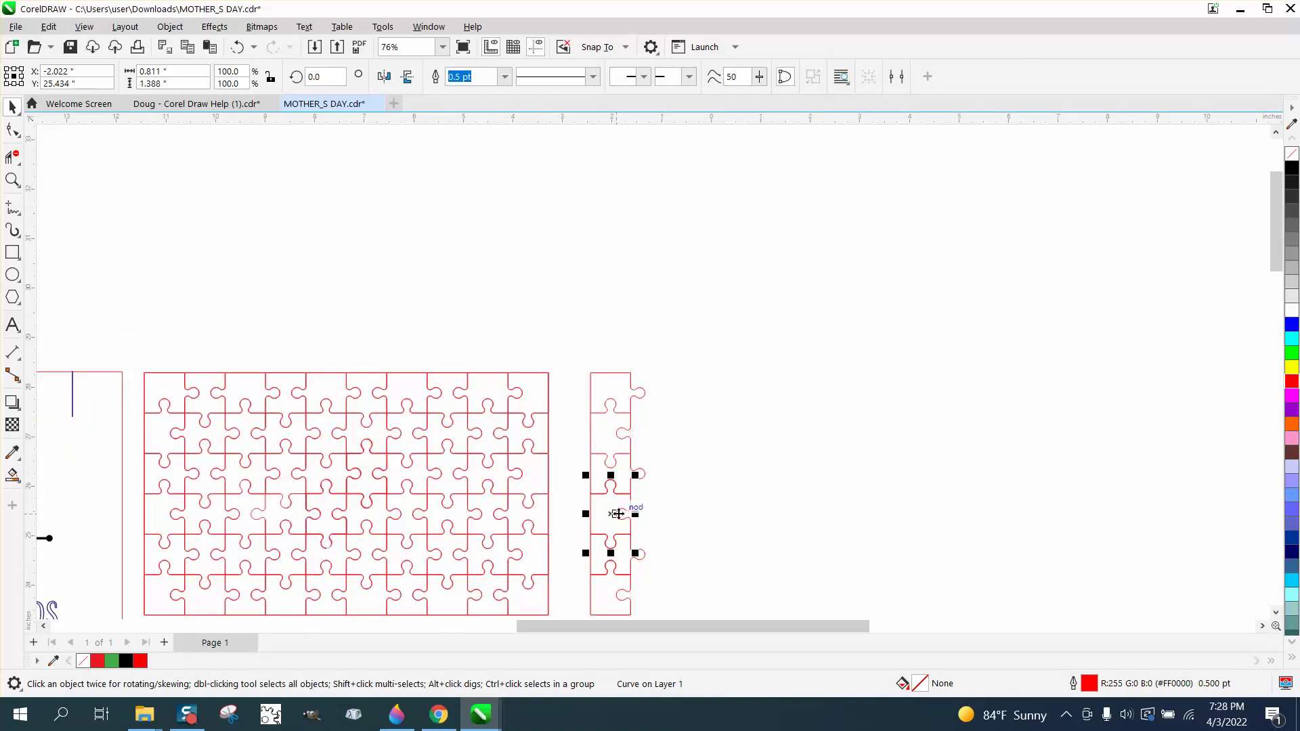
{"action": "key", "text": "Right"}
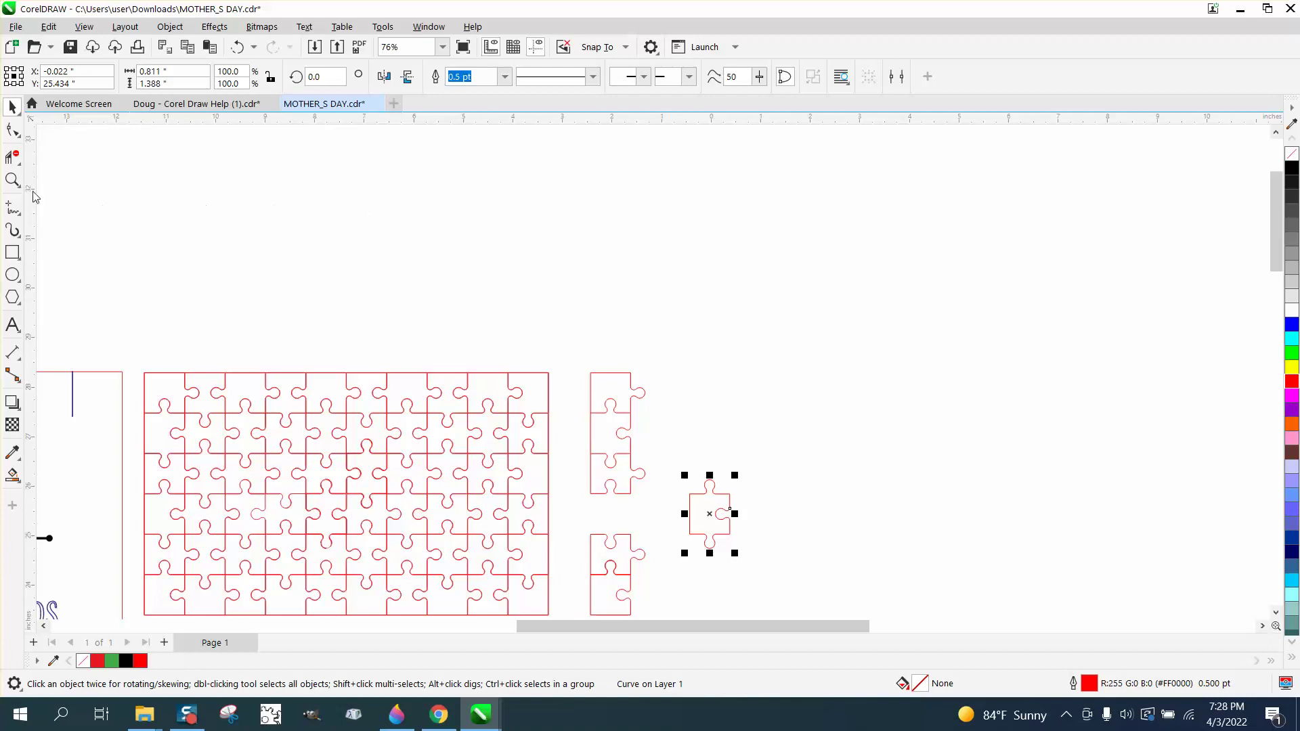
- Zoom in on the separated piece and break its outline apart at every node
{"action": "key", "text": "z"}
{"action": "left_click_drag", "start_coordinate": [643, 474], "coordinate": [867, 591]}
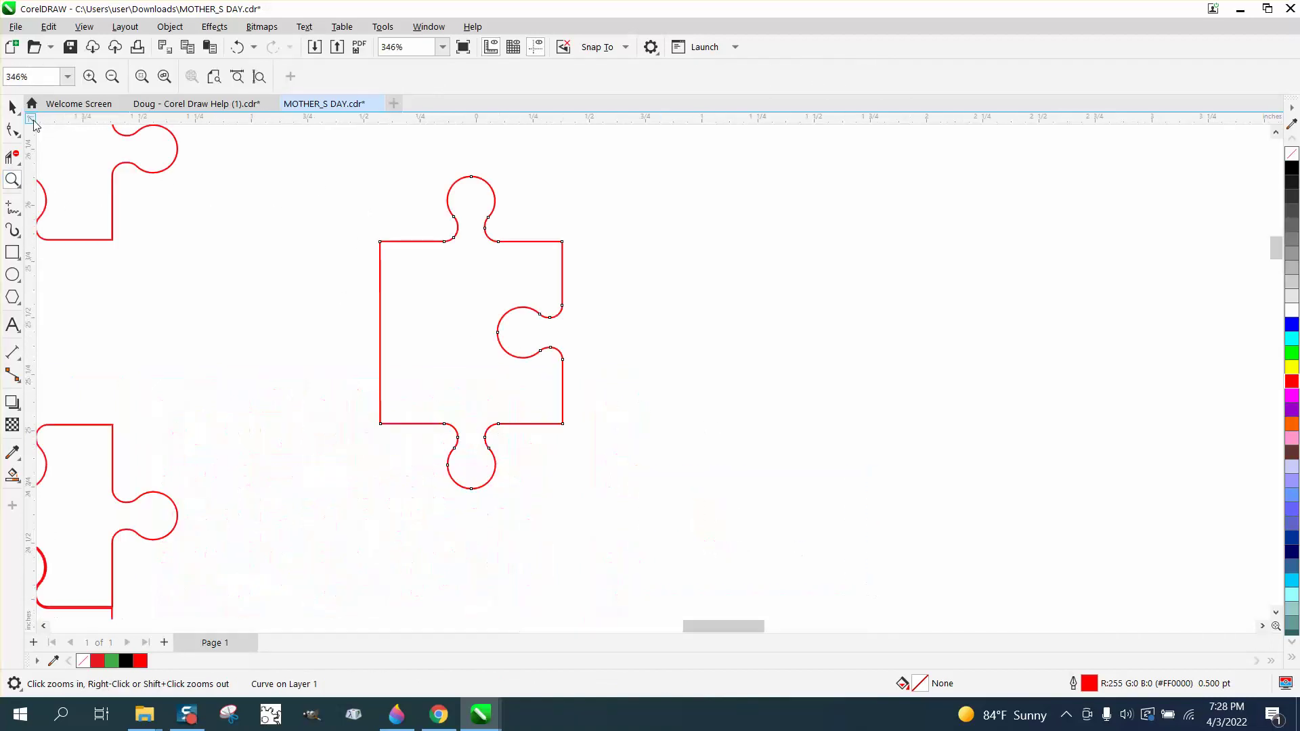
{"action": "left_click", "coordinate": [12, 129]}
{"action": "left_click", "coordinate": [447, 233]}
{"action": "left_click_drag", "start_coordinate": [341, 162], "coordinate": [707, 485]}
{"action": "right_click", "coordinate": [562, 247]}
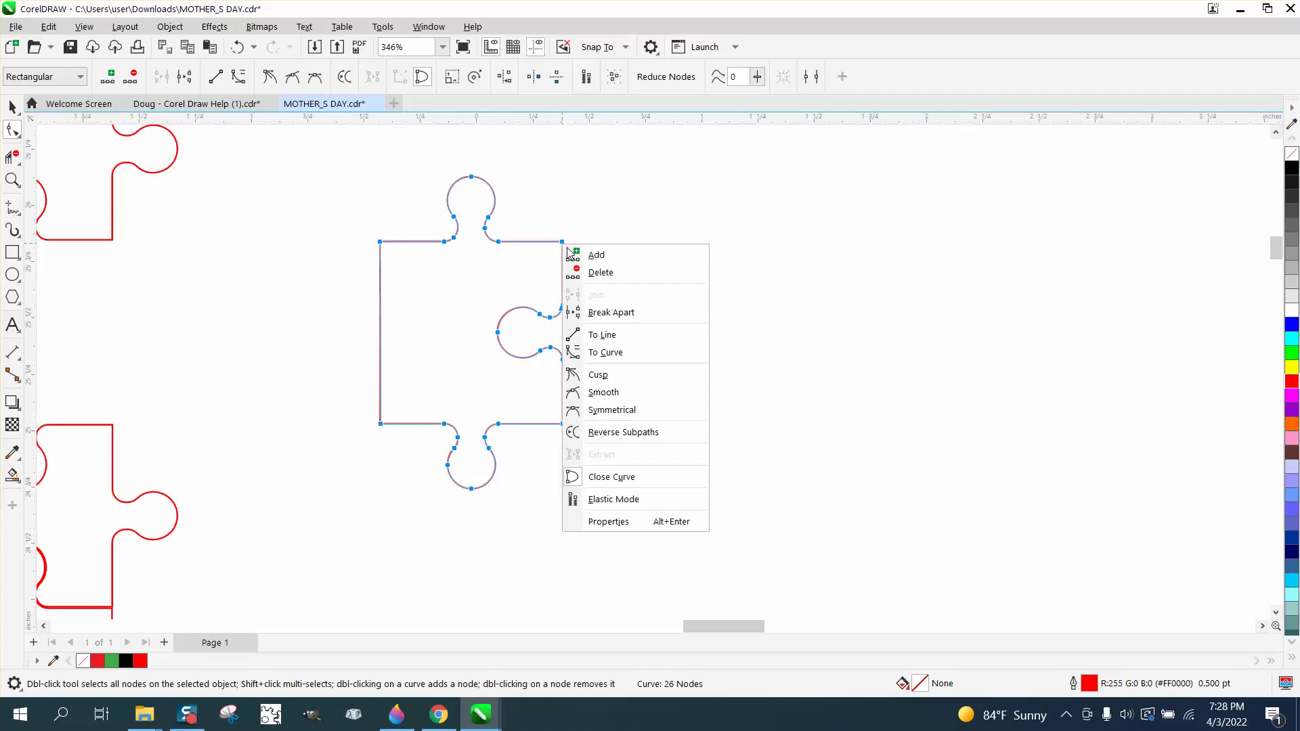
{"action": "left_click", "coordinate": [623, 313]}
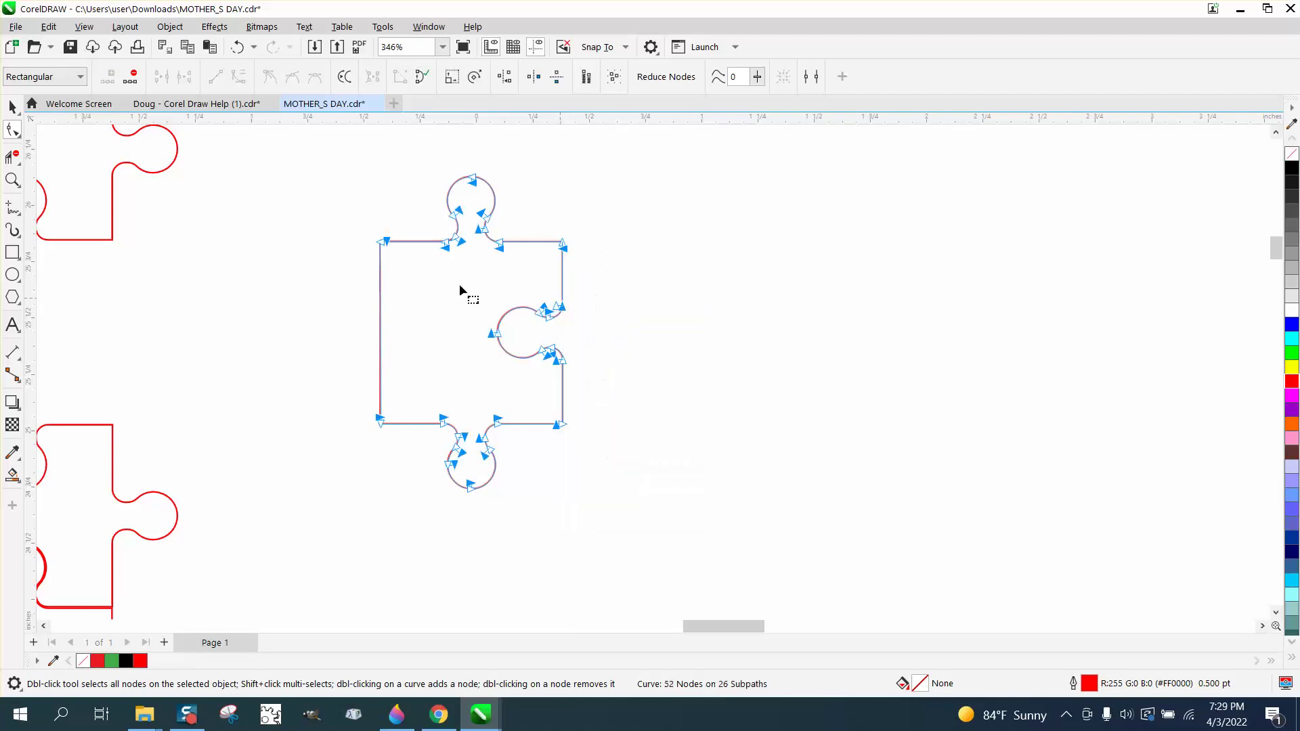
- Delete the piece's top and bottom edges with their knobs using Virtual Segment Delete
{"action": "left_click", "coordinate": [13, 158]}
{"action": "left_click_drag", "start_coordinate": [402, 163], "coordinate": [531, 268]}
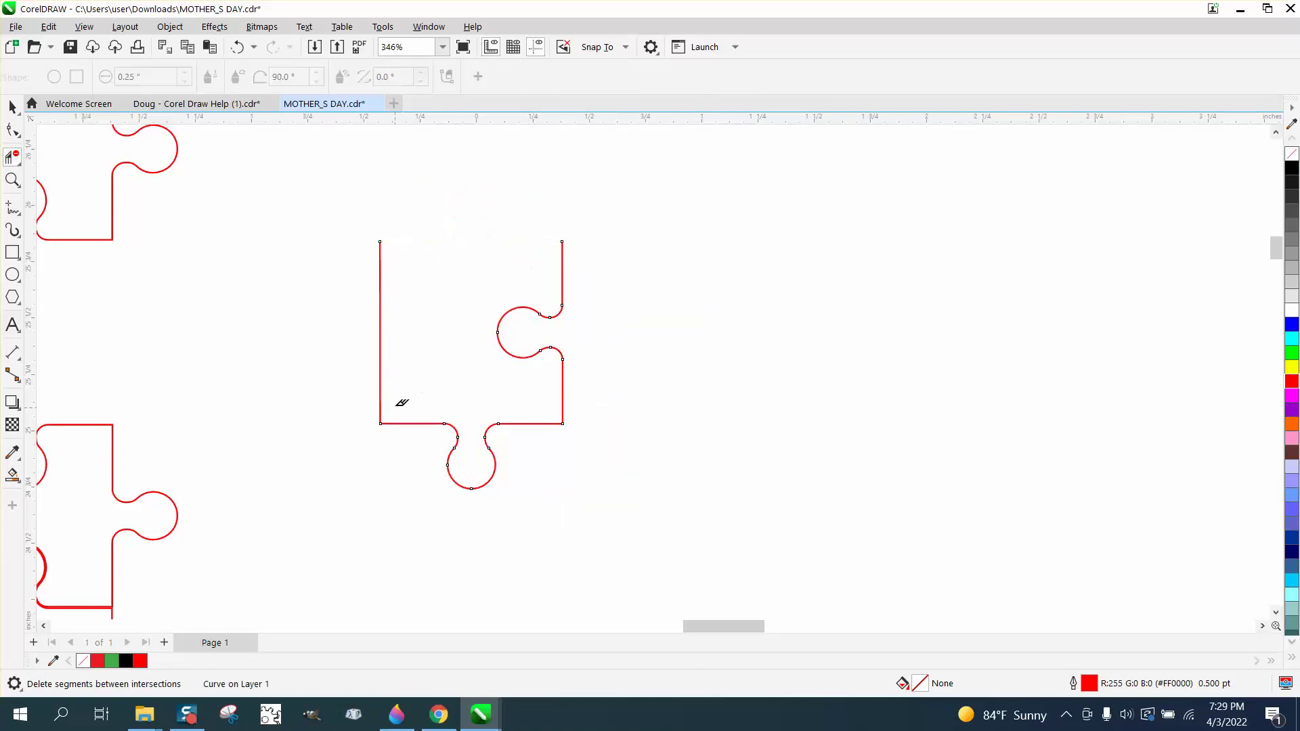
{"action": "left_click_drag", "start_coordinate": [406, 400], "coordinate": [545, 500]}
{"action": "scroll", "coordinate": [796, 372], "scroll_direction": "down", "scroll_amount": 3}
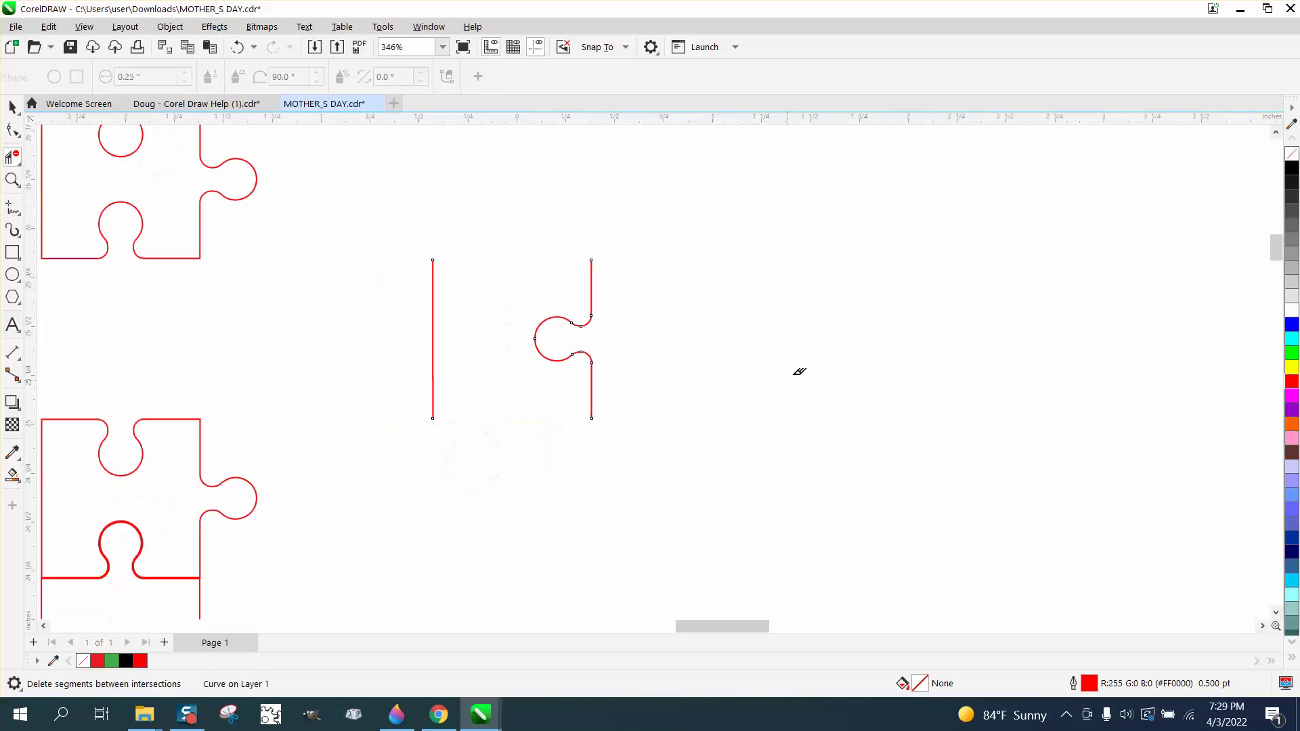
{"action": "scroll", "coordinate": [853, 363], "scroll_direction": "down", "scroll_amount": 3}
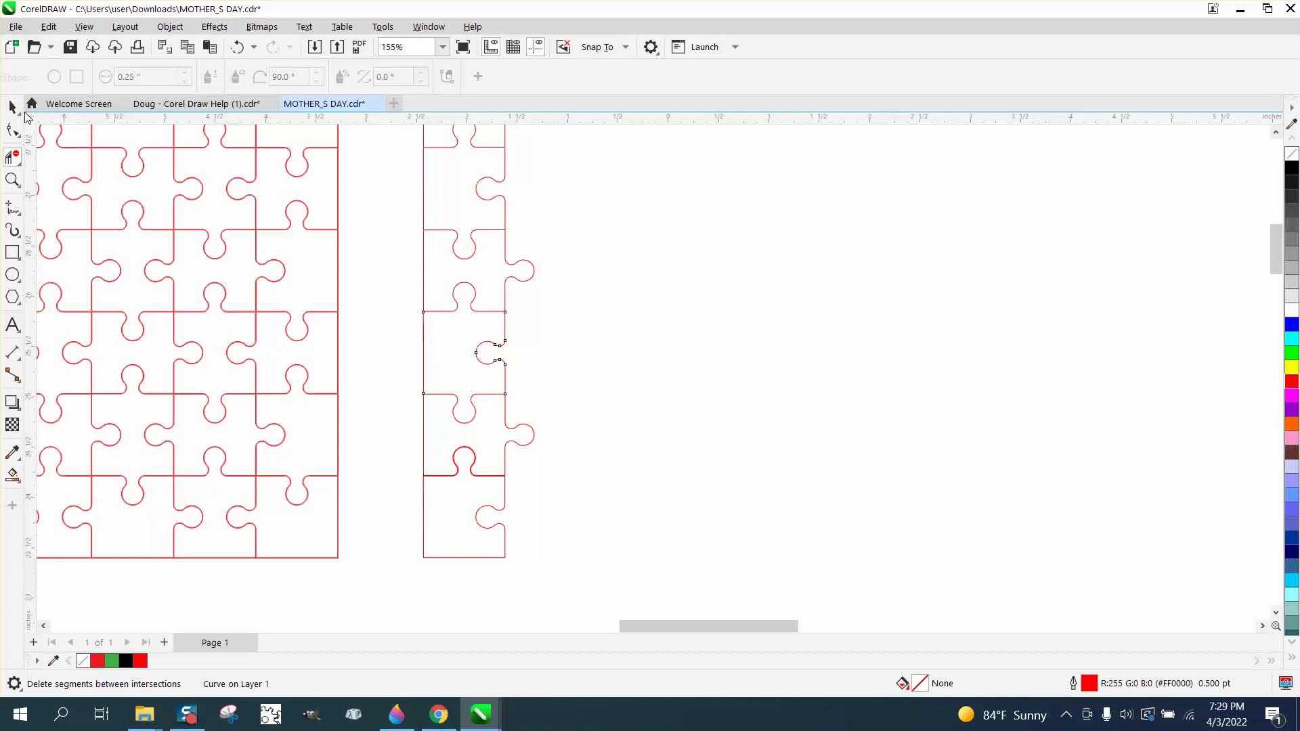
- Select the column's bottom piece and move it out to the right
{"action": "left_click", "coordinate": [12, 107]}
{"action": "key", "text": "space"}
{"action": "left_click", "coordinate": [494, 510]}
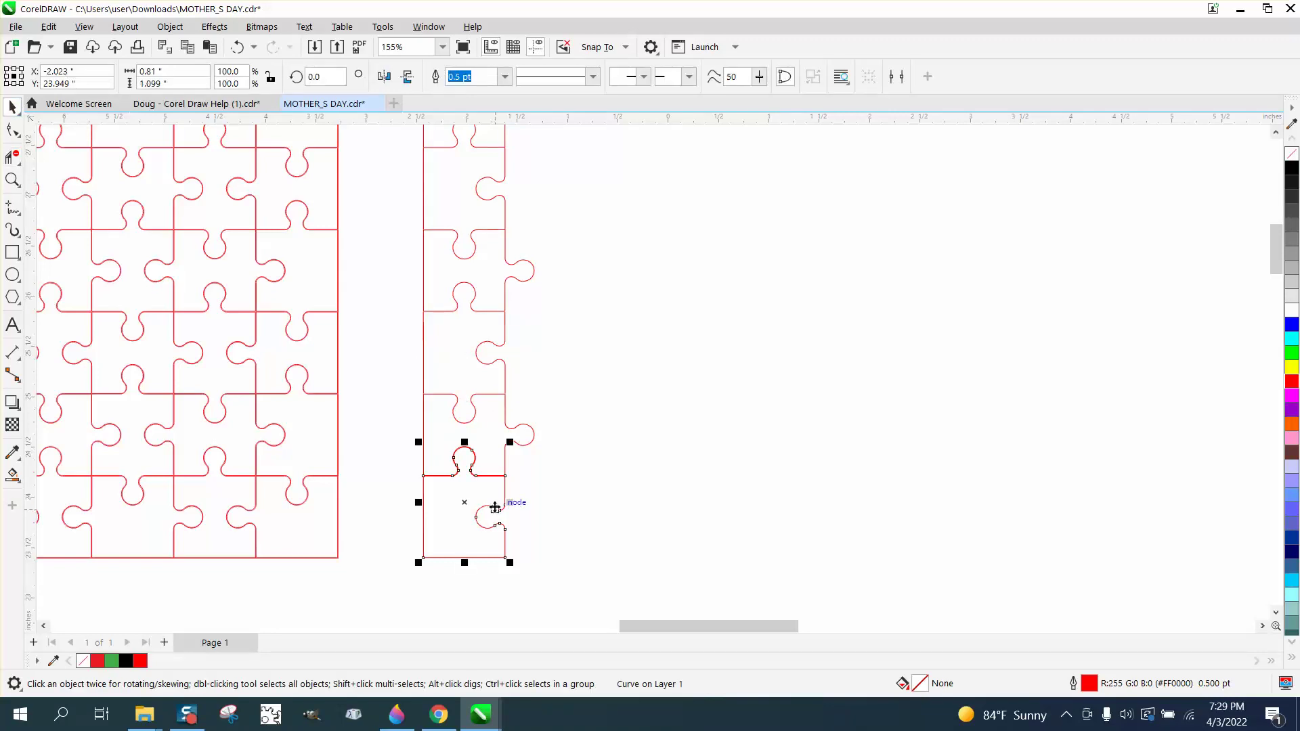
{"action": "key", "text": "ctrl+r"}
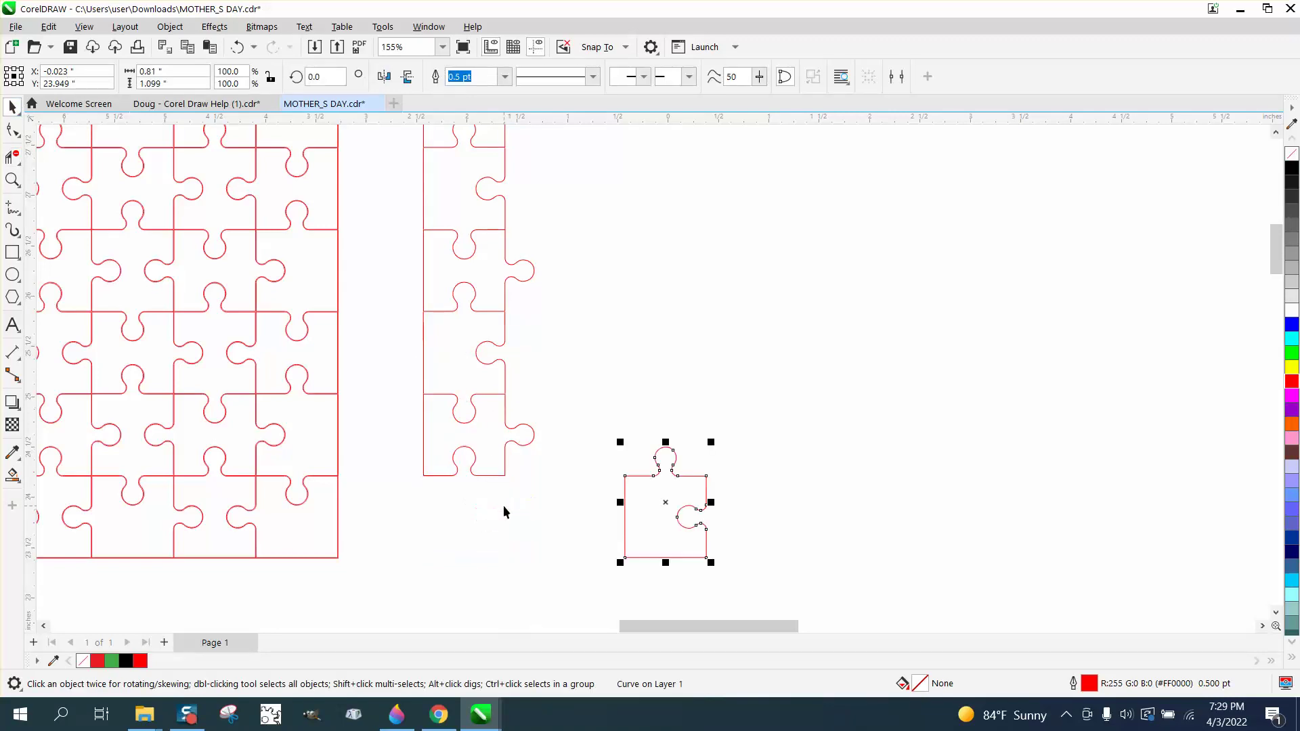
- Break the bottom piece's outline apart at every node
{"action": "left_click", "coordinate": [13, 128]}
{"action": "left_click_drag", "start_coordinate": [575, 409], "coordinate": [754, 565]}
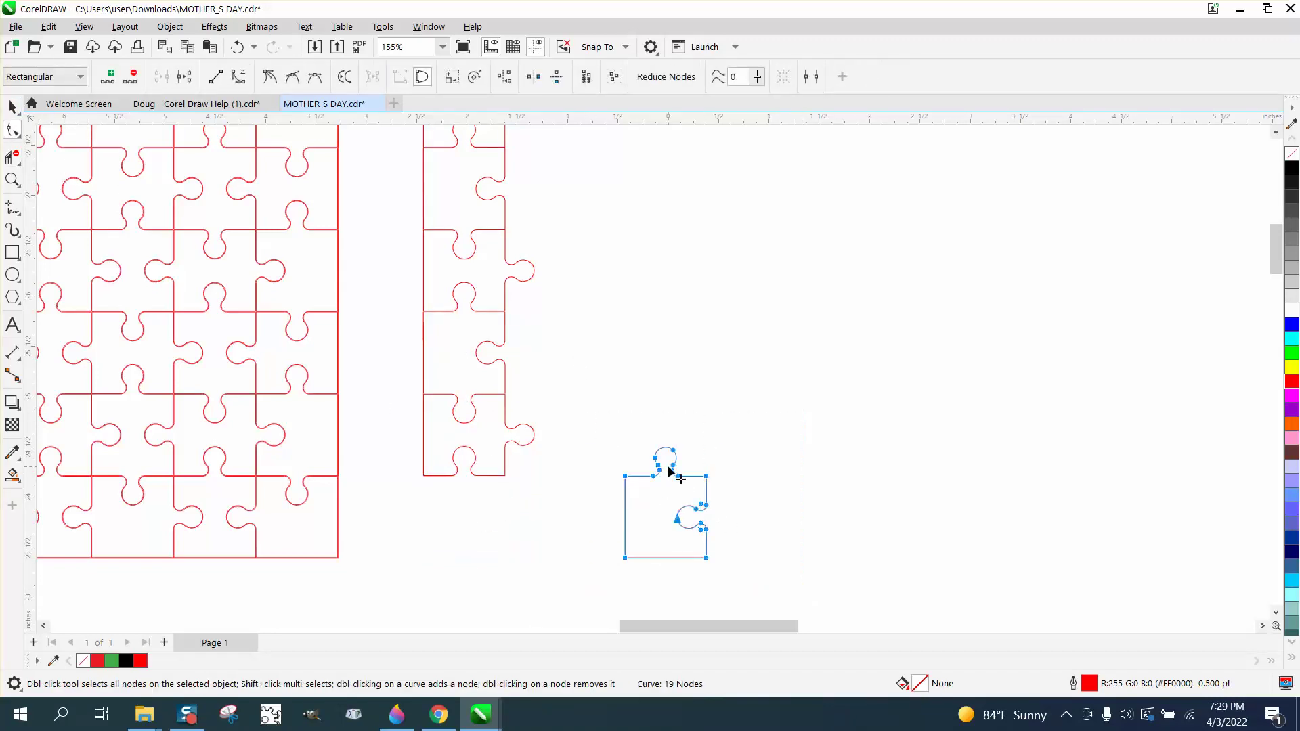
{"action": "right_click", "coordinate": [706, 480]}
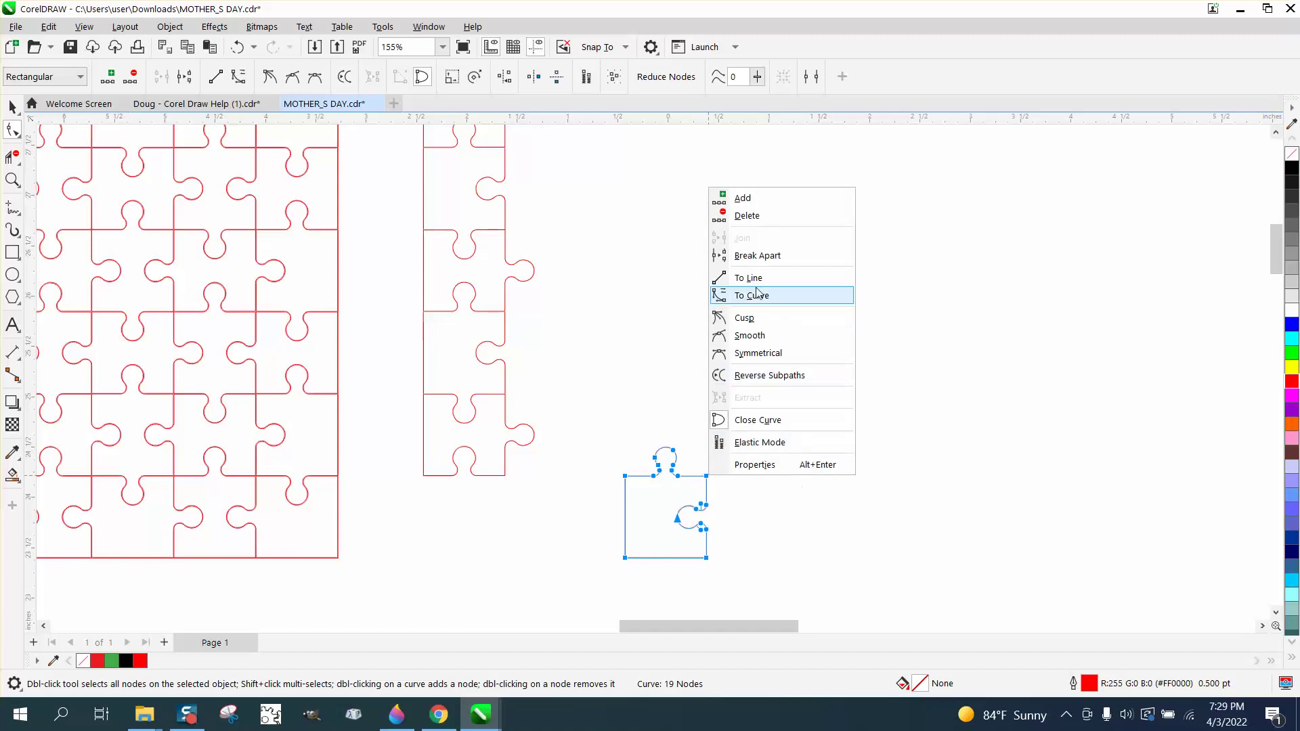
{"action": "left_click", "coordinate": [766, 261]}
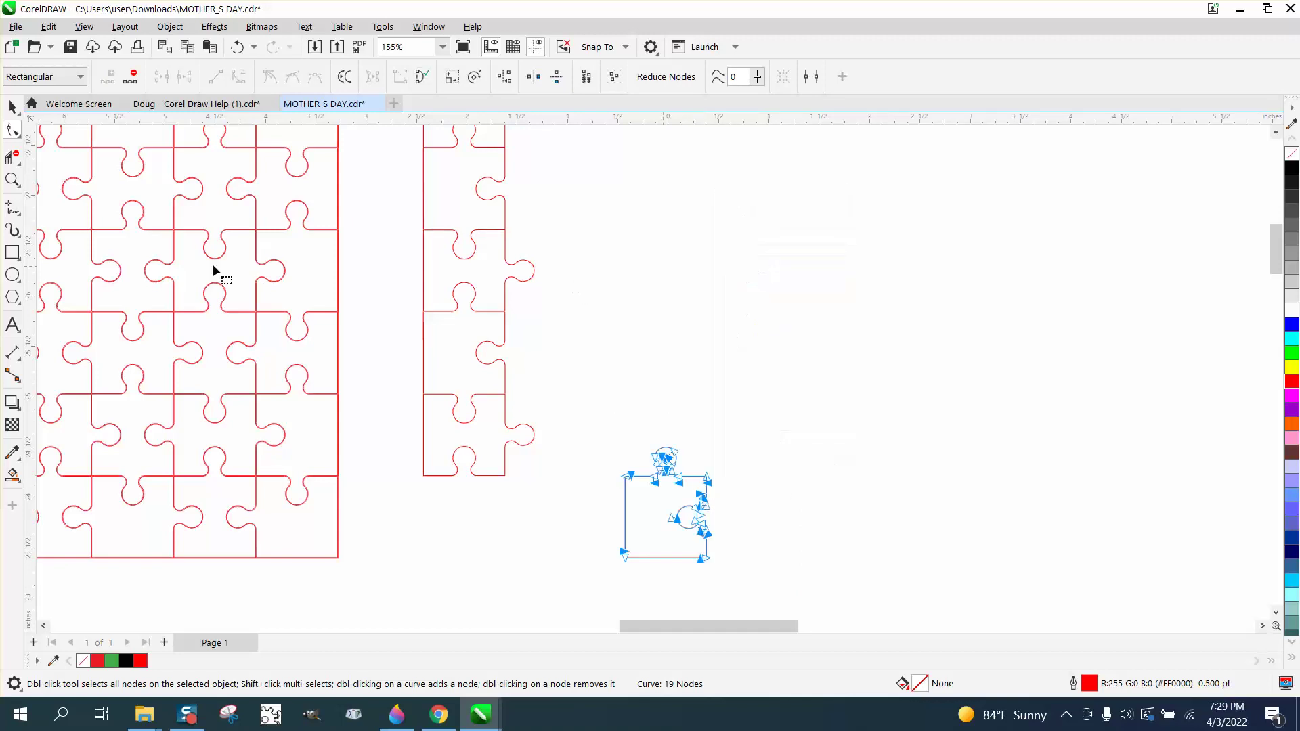
- Delete the bottom piece's top knob with Virtual Segment Delete
{"action": "left_click", "coordinate": [12, 159]}
{"action": "left_click_drag", "start_coordinate": [636, 451], "coordinate": [702, 486]}
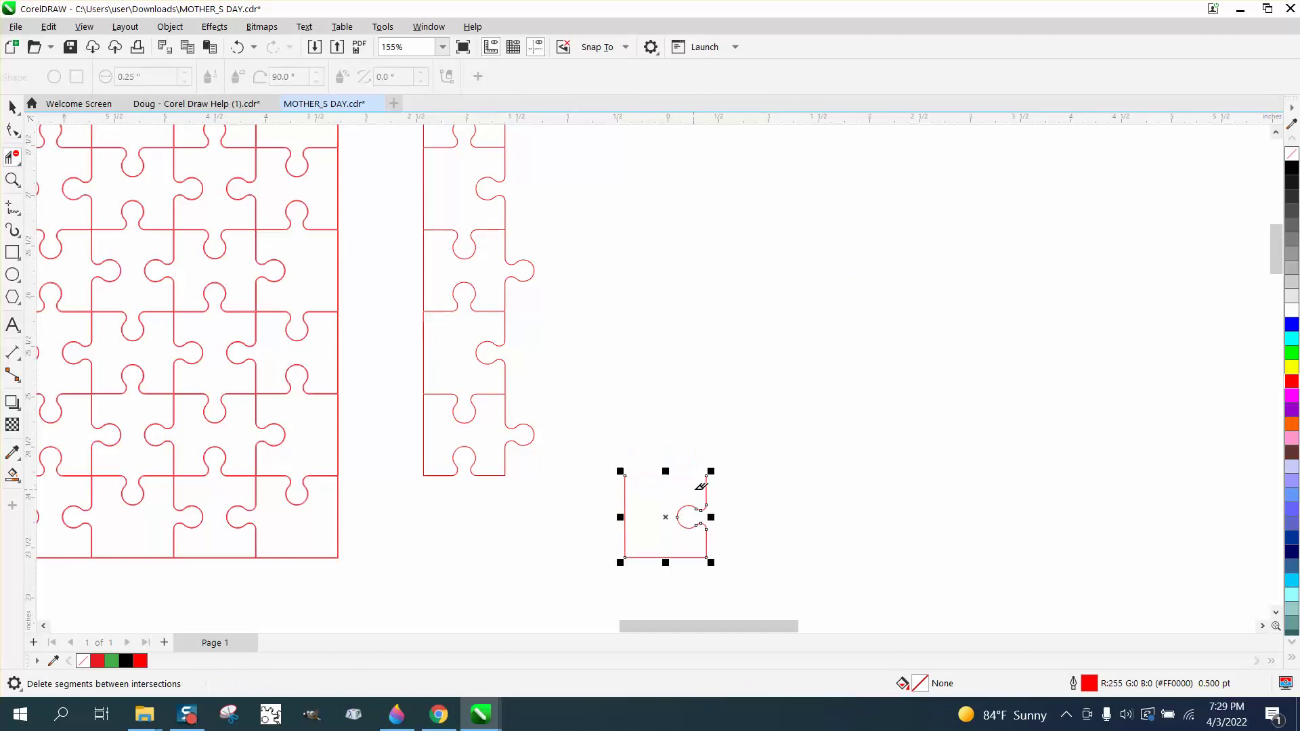
{"action": "scroll", "coordinate": [698, 489], "scroll_direction": "right", "scroll_amount": 3}
{"action": "scroll", "coordinate": [602, 485], "scroll_direction": "down", "scroll_amount": 2}
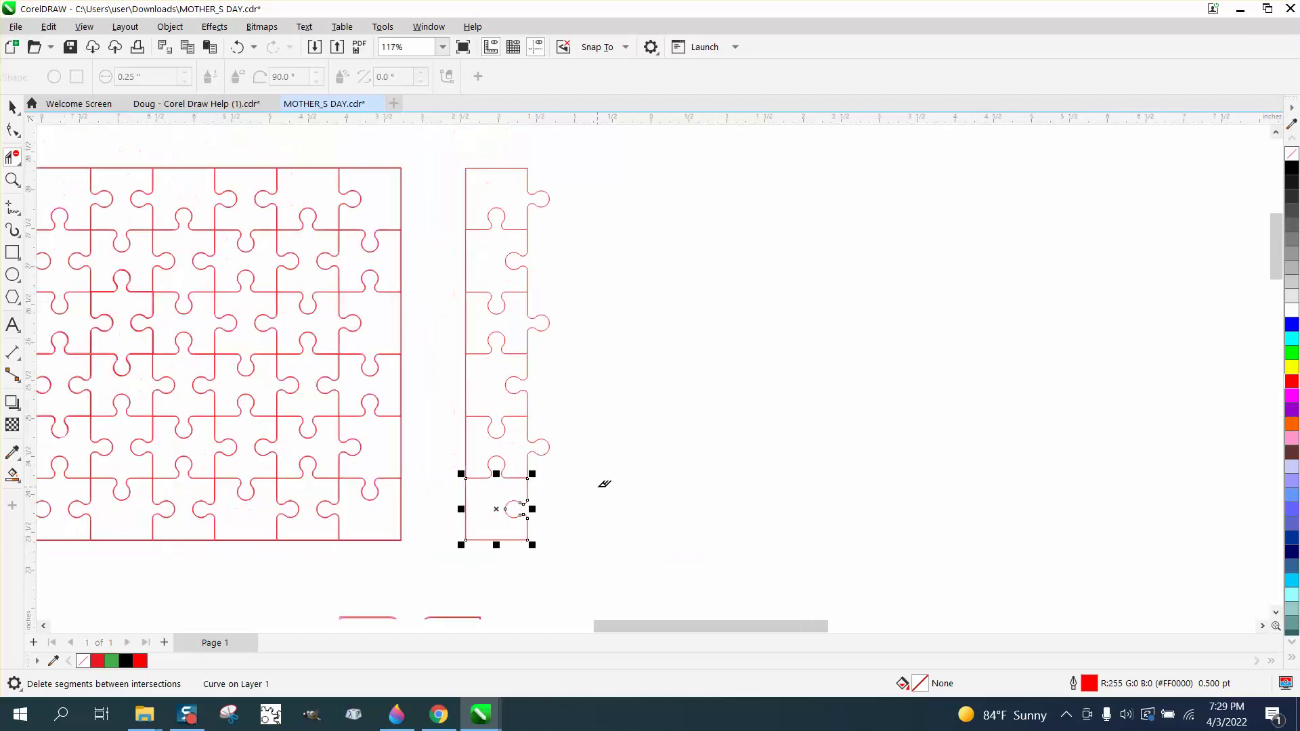
- Select the column's top piece and undo the last change
{"action": "left_click", "coordinate": [11, 107]}
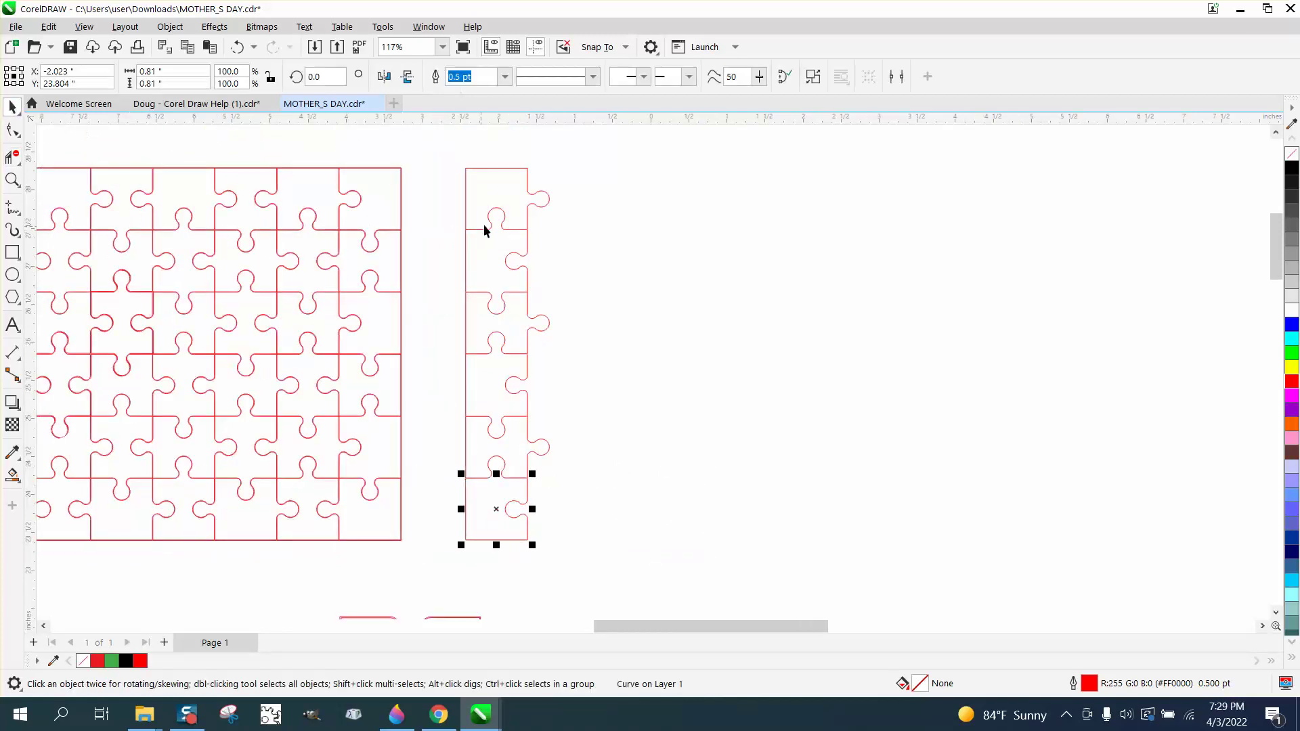
{"action": "left_click", "coordinate": [507, 217]}
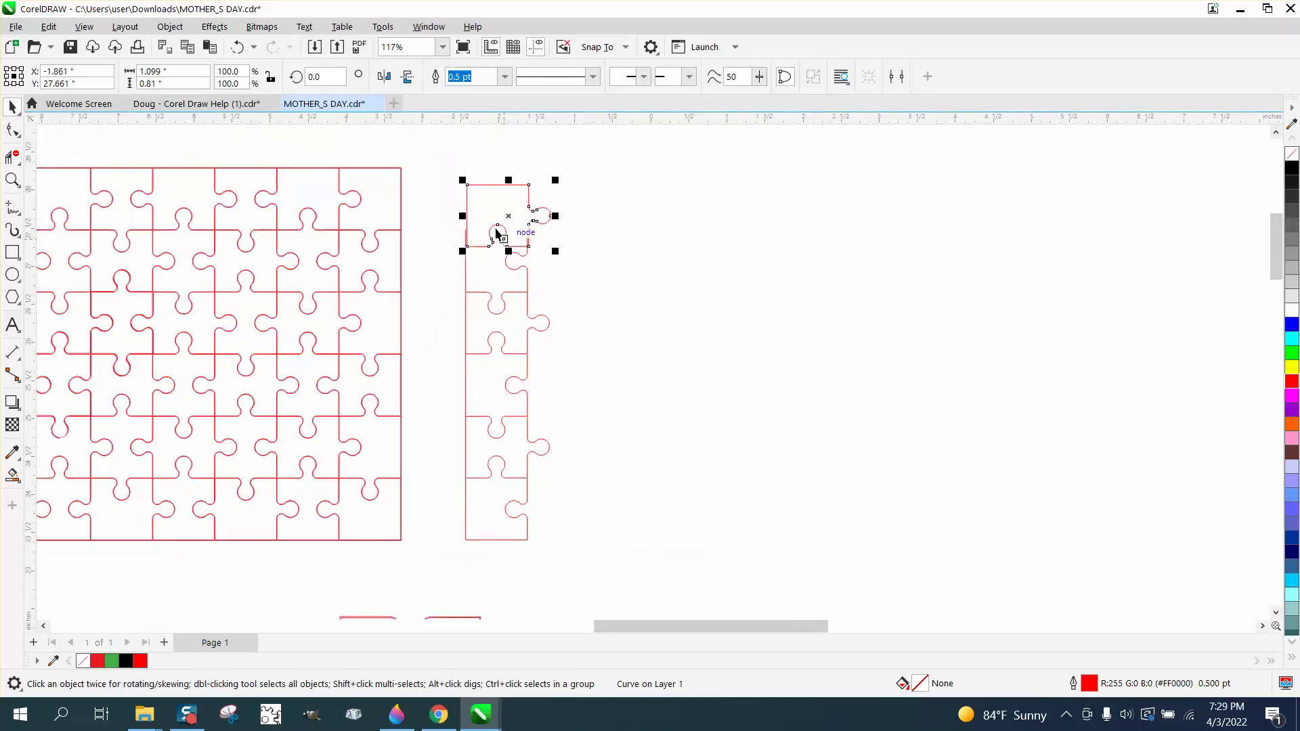
{"action": "left_click", "coordinate": [237, 47]}
{"action": "scroll", "coordinate": [642, 274], "scroll_direction": "down", "scroll_amount": 2}
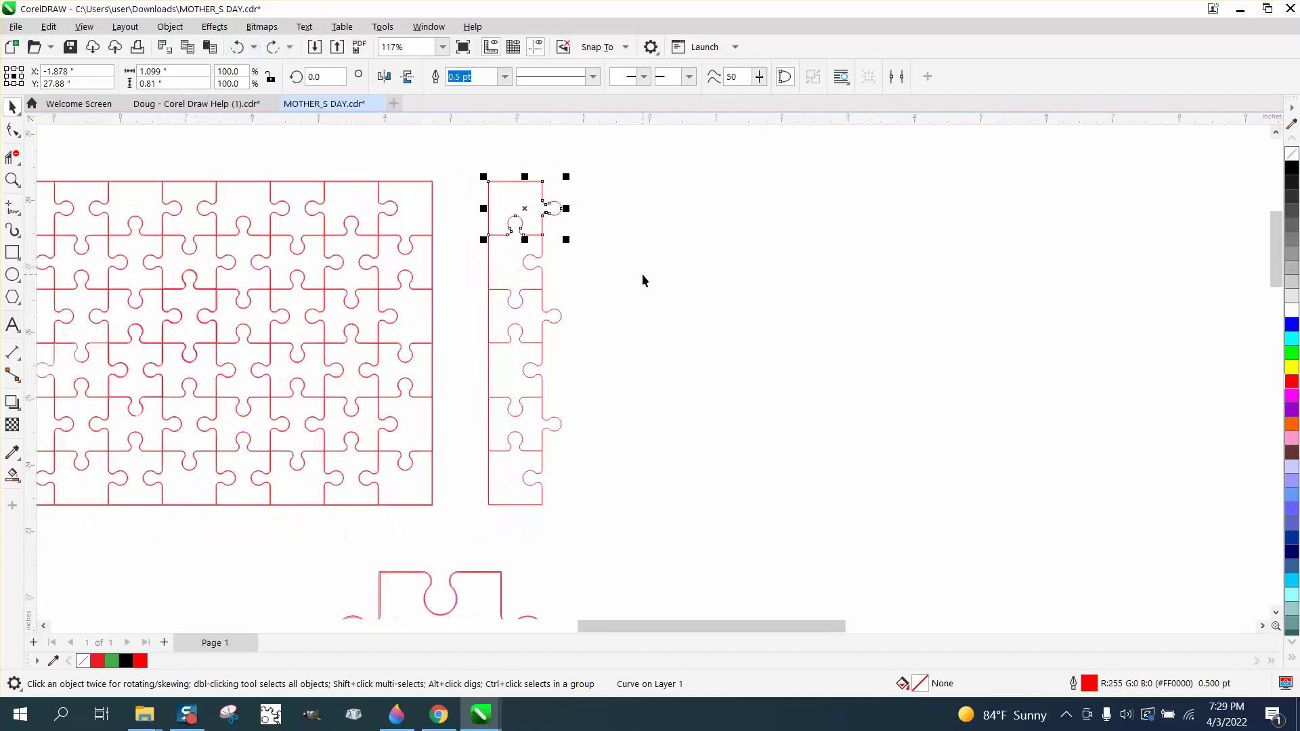
{"action": "scroll", "coordinate": [305, 292], "scroll_direction": "down", "scroll_amount": 2}
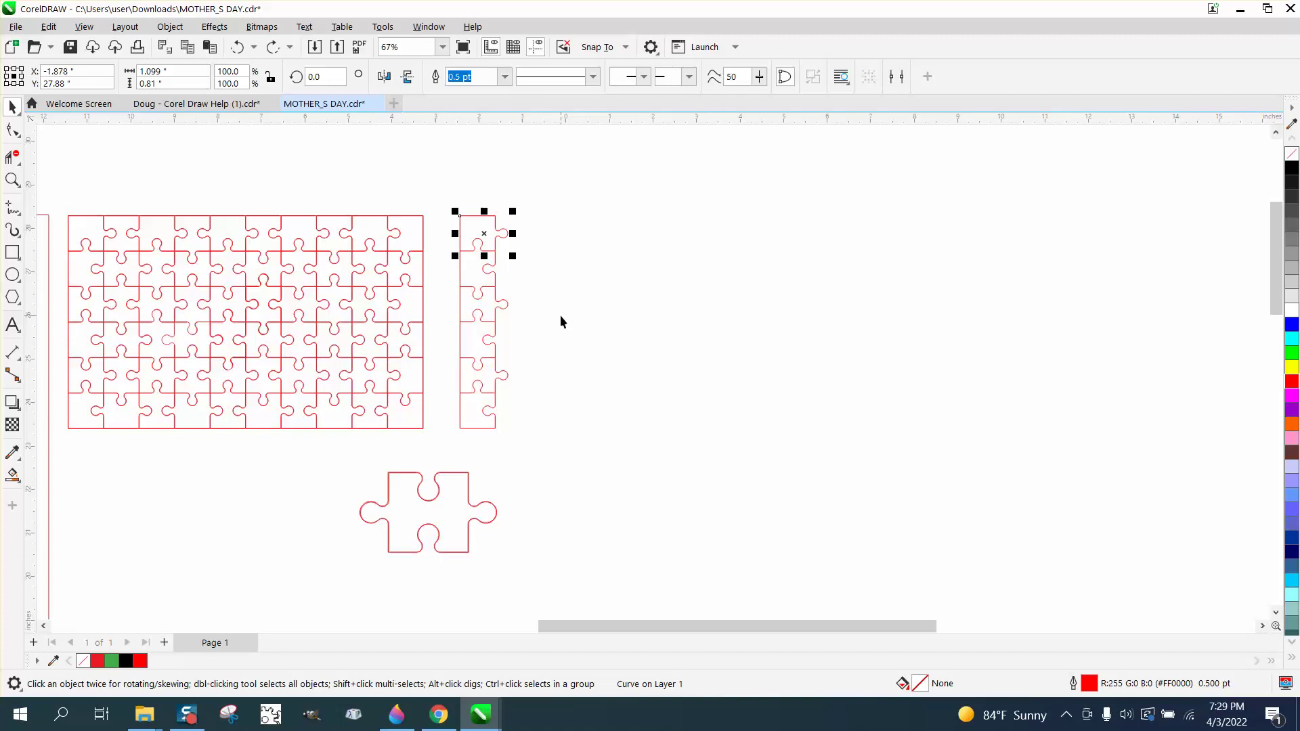
{"action": "left_click", "coordinate": [516, 273]}
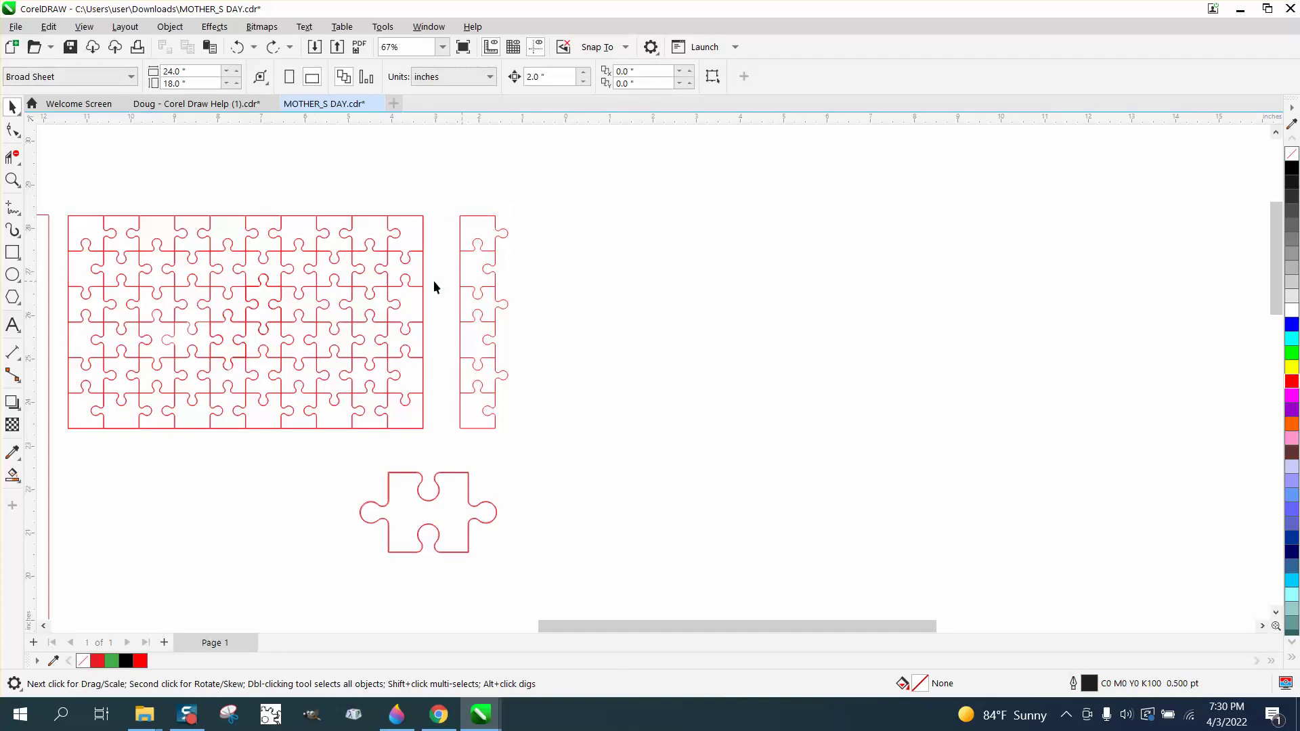